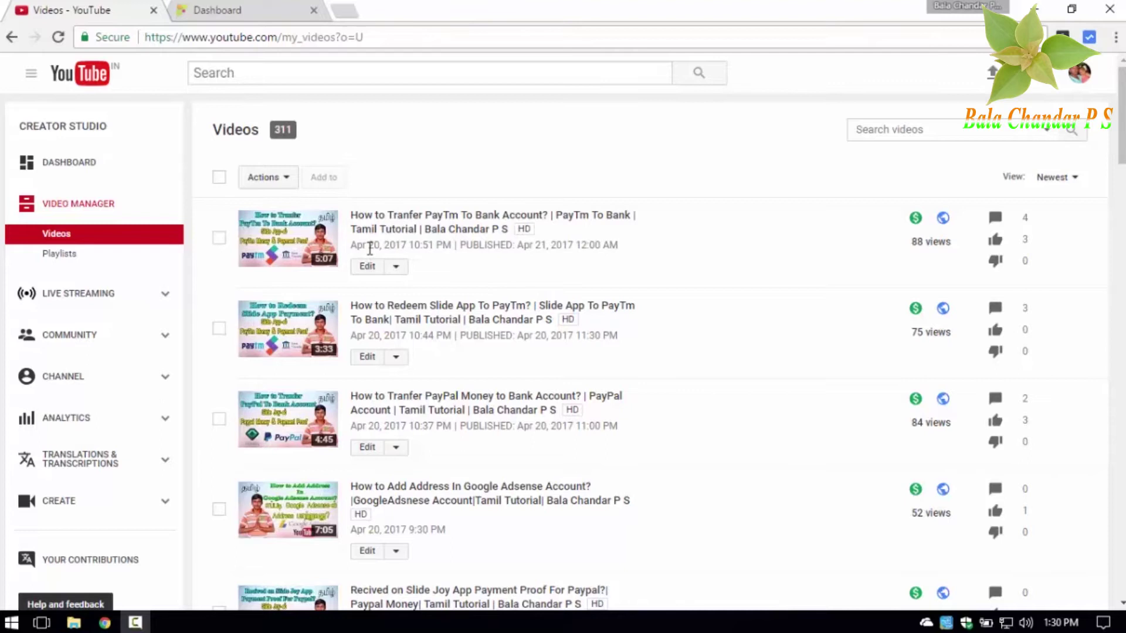
- Open the edit page of the 'How to Tranfer PayTm To Bank Account?' video from Video Manager
{"action": "left_click_drag", "start_coordinate": [369, 249], "coordinate": [389, 246]}
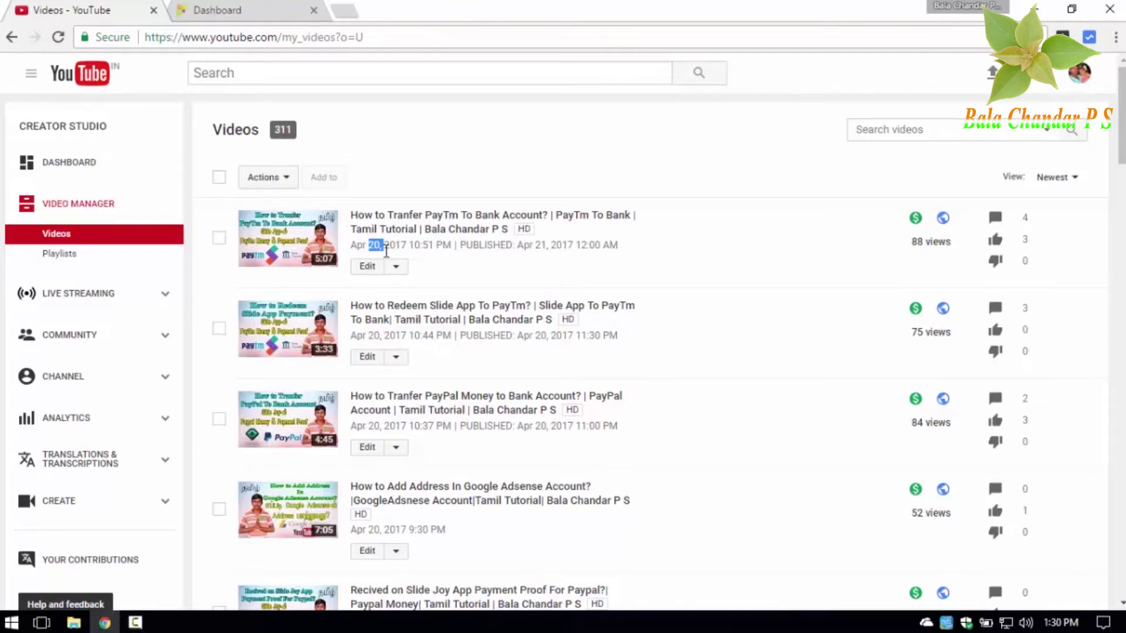
{"action": "left_click", "coordinate": [446, 259]}
{"action": "left_click", "coordinate": [515, 228]}
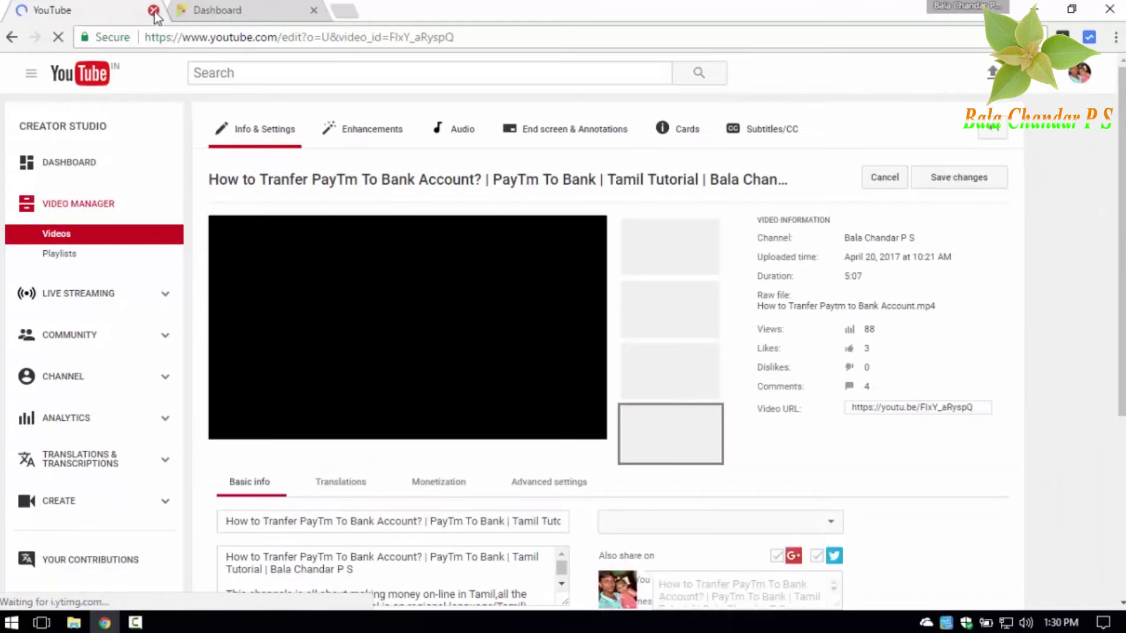
- Close the YouTube tab to reveal the PSB Team app dashboard
{"action": "left_click", "coordinate": [153, 10]}
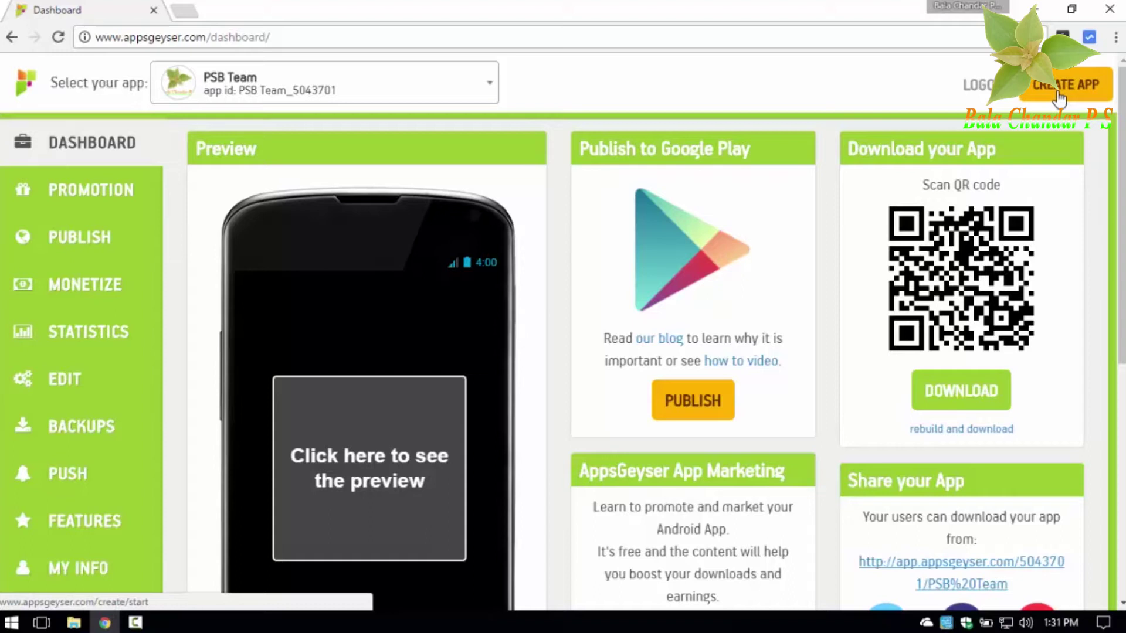
- Start creating a new app and close the extra AppsGeyser home page tab
{"action": "left_click", "coordinate": [1058, 97]}
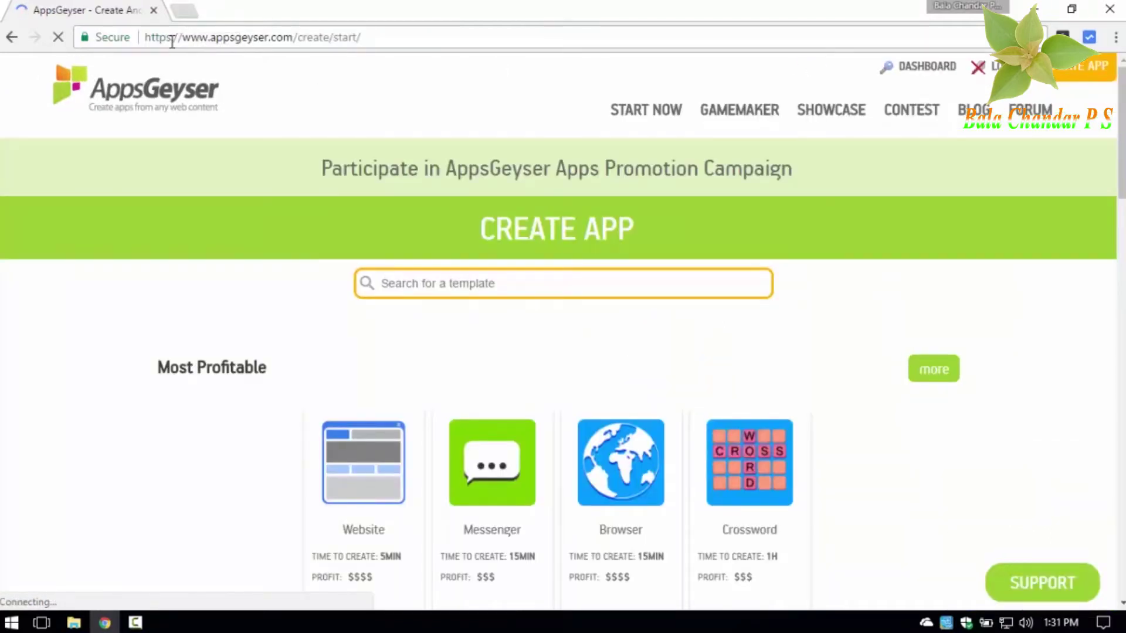
{"action": "mouse_move", "coordinate": [183, 38]}
{"action": "left_mouse_down"}
{"action": "mouse_move", "coordinate": [254, 49]}
{"action": "mouse_move", "coordinate": [293, 38]}
{"action": "mouse_move", "coordinate": [274, 47]}
{"action": "mouse_move", "coordinate": [198, 40]}
{"action": "mouse_move", "coordinate": [282, 7]}
{"action": "left_mouse_up"}
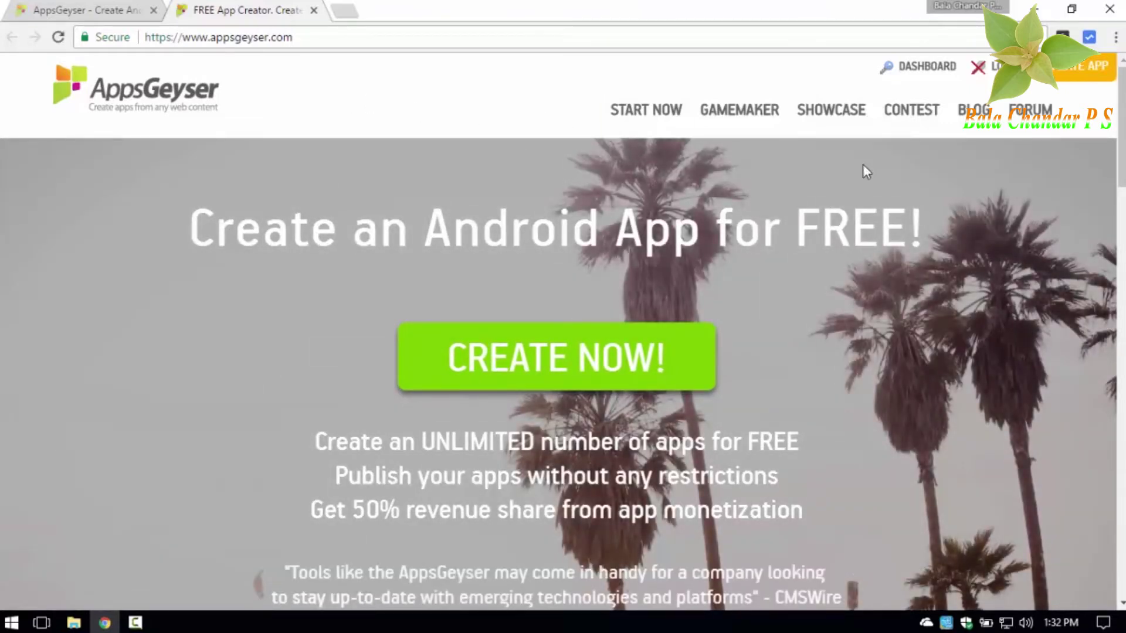
{"action": "left_click", "coordinate": [314, 11]}
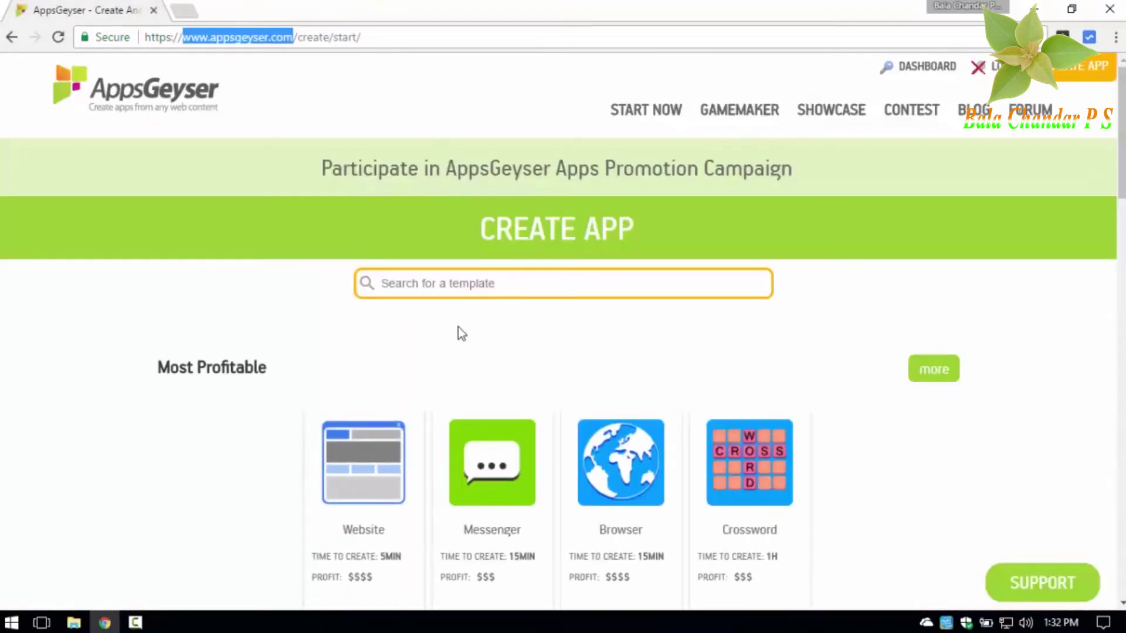
- Browse the template categories and pick the Twitter template under Fast to create
{"action": "scroll", "coordinate": [205, 347], "scroll_direction": "down", "scroll_amount": 3}
{"action": "scroll", "coordinate": [206, 349], "scroll_direction": "down", "scroll_amount": 4}
{"action": "scroll", "coordinate": [205, 349], "scroll_direction": "down", "scroll_amount": 4}
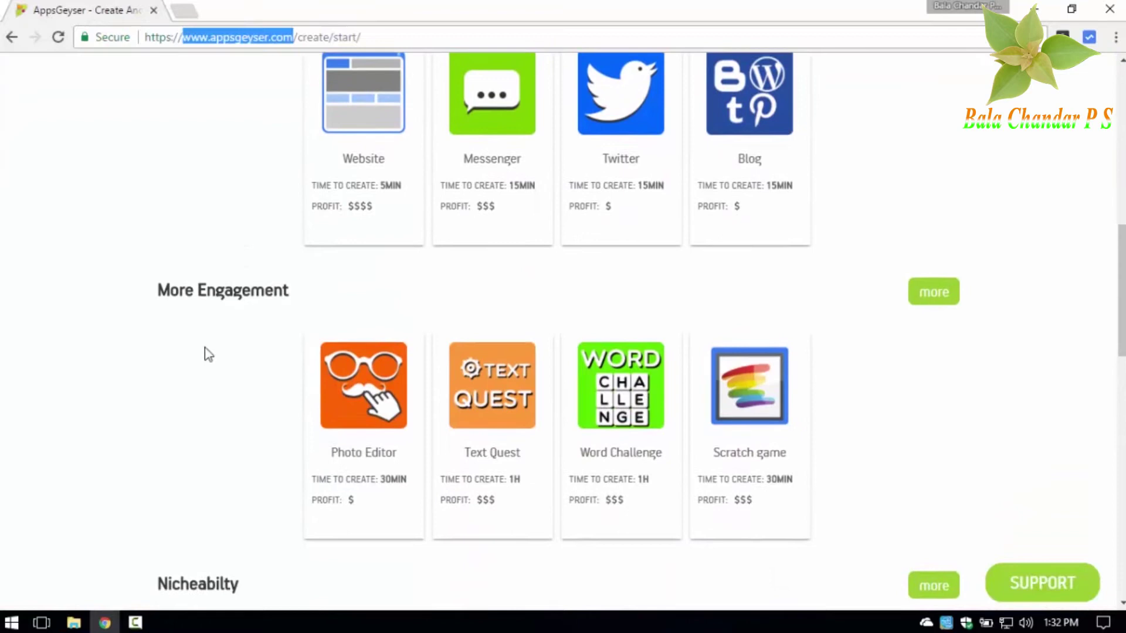
{"action": "scroll", "coordinate": [205, 348], "scroll_direction": "down", "scroll_amount": 4}
{"action": "scroll", "coordinate": [205, 349], "scroll_direction": "down", "scroll_amount": 5}
{"action": "scroll", "coordinate": [206, 352], "scroll_direction": "down", "scroll_amount": 5}
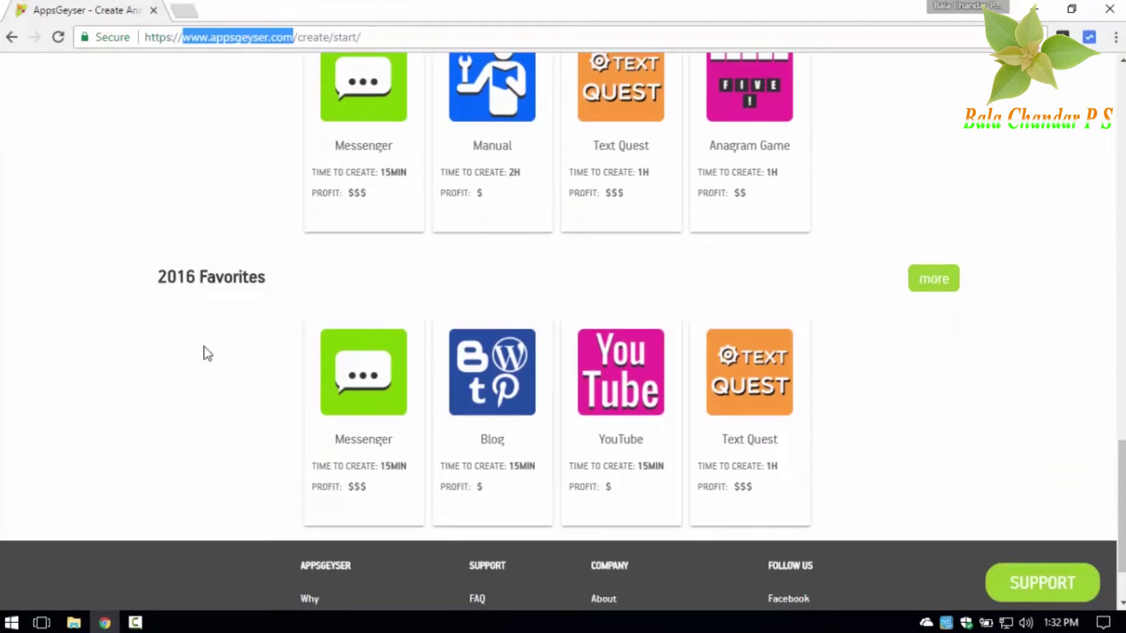
{"action": "scroll", "coordinate": [206, 352], "scroll_direction": "up", "scroll_amount": 5}
{"action": "scroll", "coordinate": [206, 351], "scroll_direction": "up", "scroll_amount": 7}
{"action": "scroll", "coordinate": [206, 352], "scroll_direction": "up", "scroll_amount": 7}
{"action": "scroll", "coordinate": [207, 353], "scroll_direction": "up", "scroll_amount": 6}
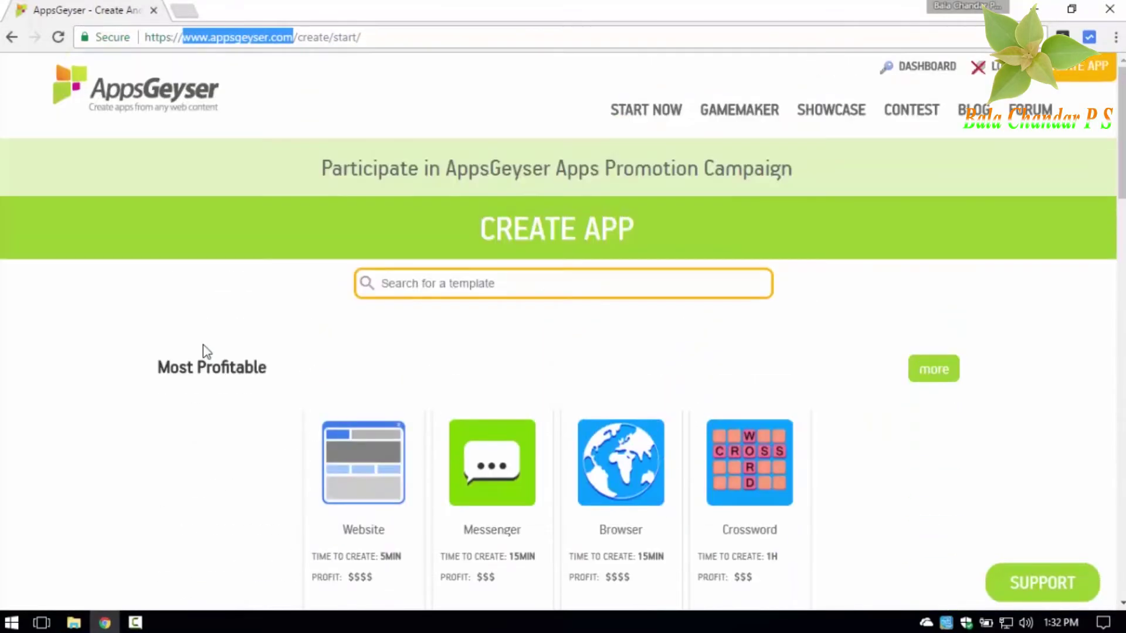
{"action": "scroll", "coordinate": [244, 357], "scroll_direction": "down", "scroll_amount": 6}
{"action": "scroll", "coordinate": [246, 358], "scroll_direction": "down", "scroll_amount": 8}
{"action": "scroll", "coordinate": [246, 357], "scroll_direction": "down", "scroll_amount": 6}
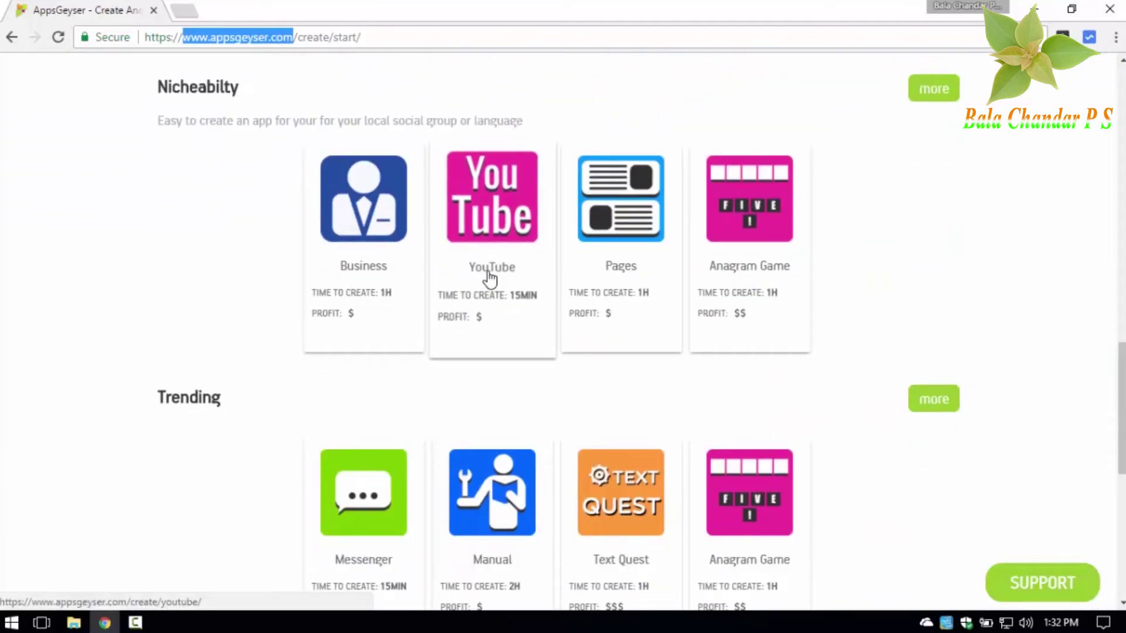
{"action": "scroll", "coordinate": [490, 278], "scroll_direction": "up", "scroll_amount": 3}
{"action": "scroll", "coordinate": [489, 278], "scroll_direction": "up", "scroll_amount": 3}
{"action": "scroll", "coordinate": [490, 278], "scroll_direction": "up", "scroll_amount": 3}
{"action": "scroll", "coordinate": [489, 278], "scroll_direction": "up", "scroll_amount": 1}
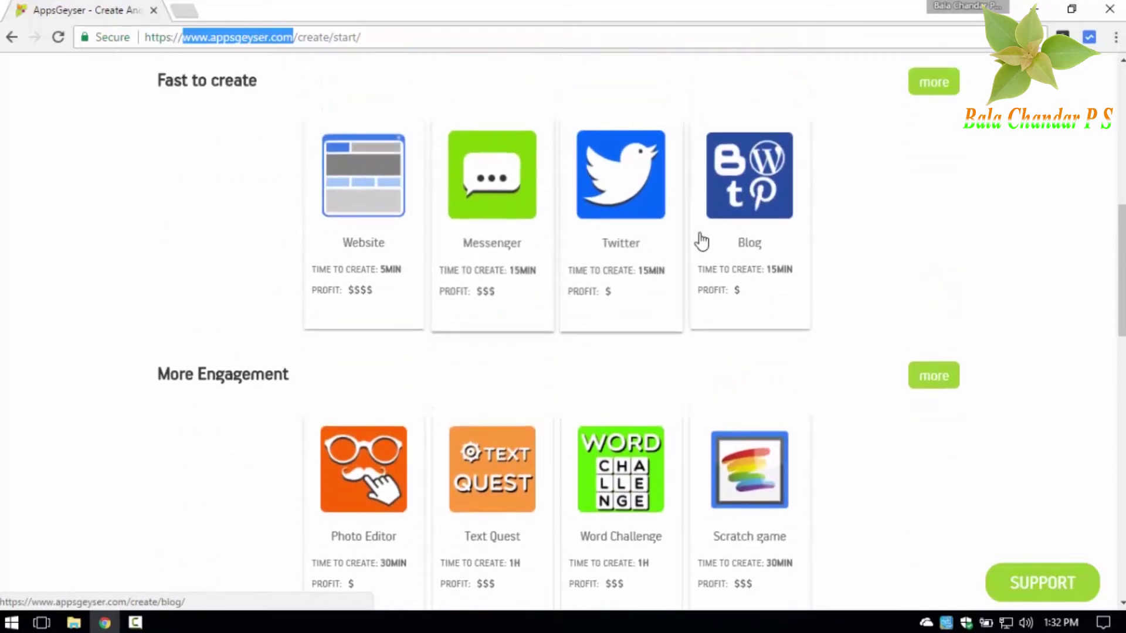
{"action": "scroll", "coordinate": [596, 352], "scroll_direction": "up", "scroll_amount": 3}
{"action": "scroll", "coordinate": [585, 283], "scroll_direction": "up", "scroll_amount": 2}
{"action": "scroll", "coordinate": [585, 283], "scroll_direction": "up", "scroll_amount": 2}
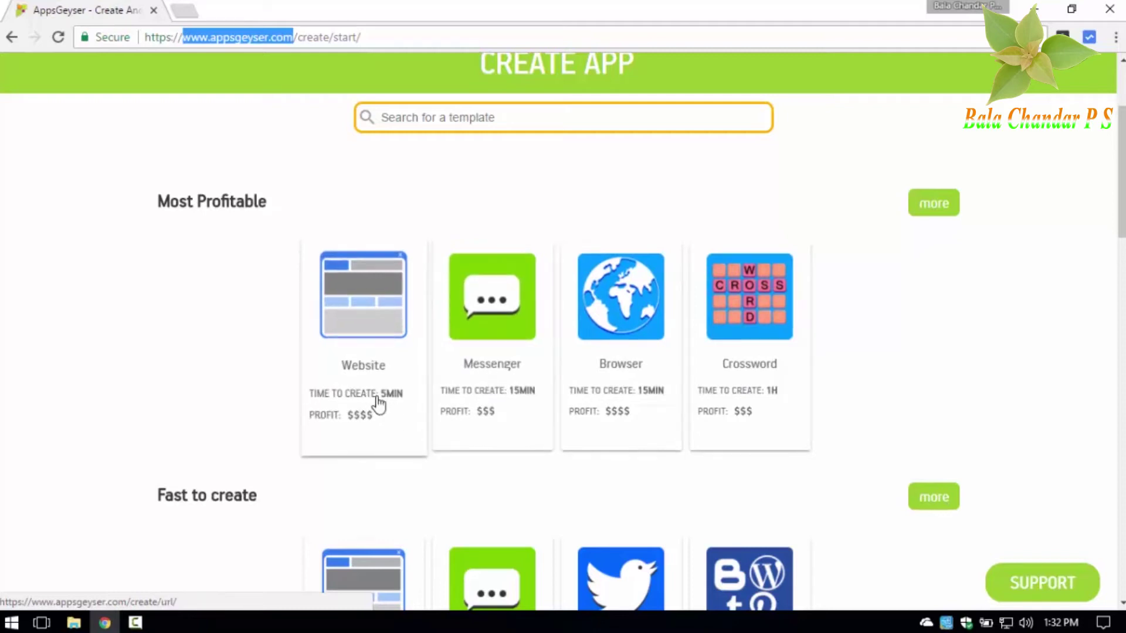
{"action": "scroll", "coordinate": [277, 360], "scroll_direction": "down", "scroll_amount": 5}
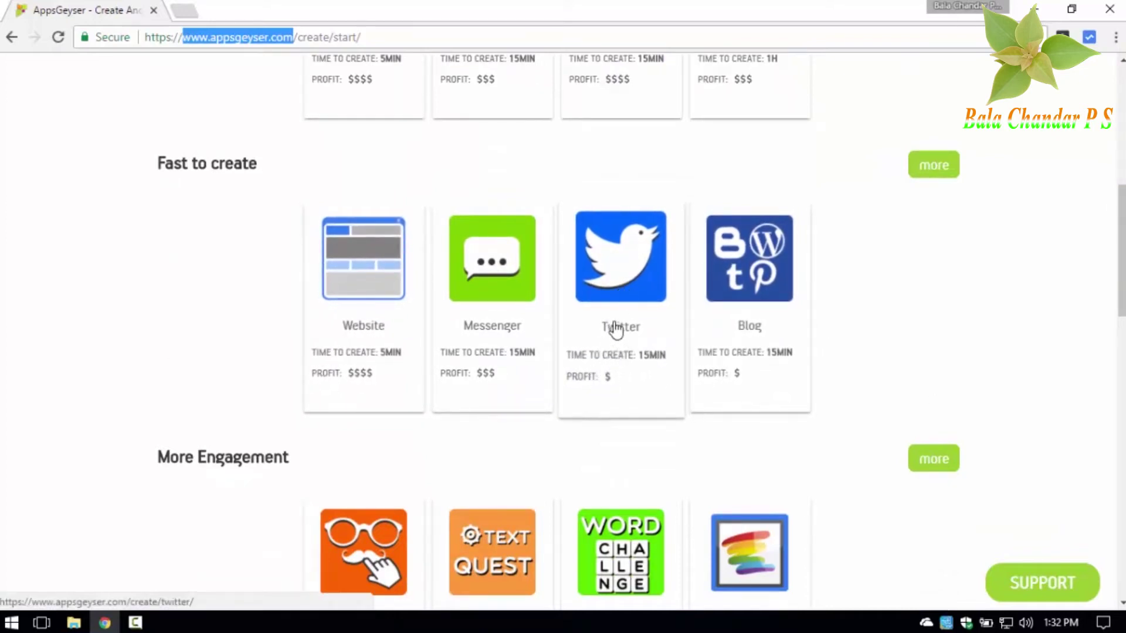
{"action": "scroll", "coordinate": [607, 346], "scroll_direction": "down", "scroll_amount": 1}
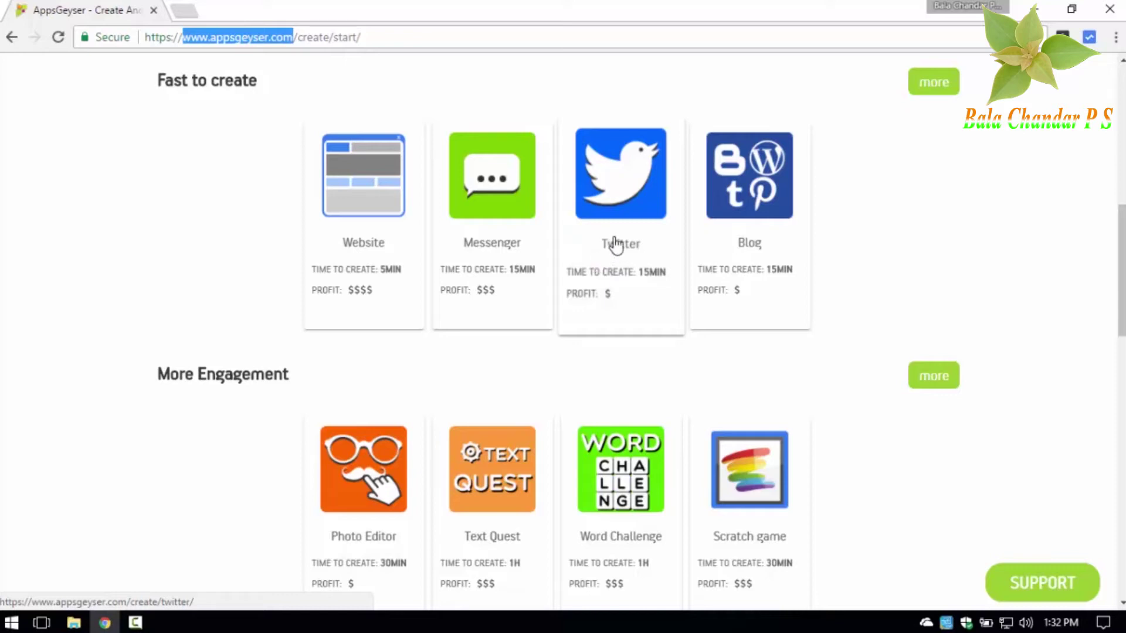
{"action": "left_click", "coordinate": [239, 236]}
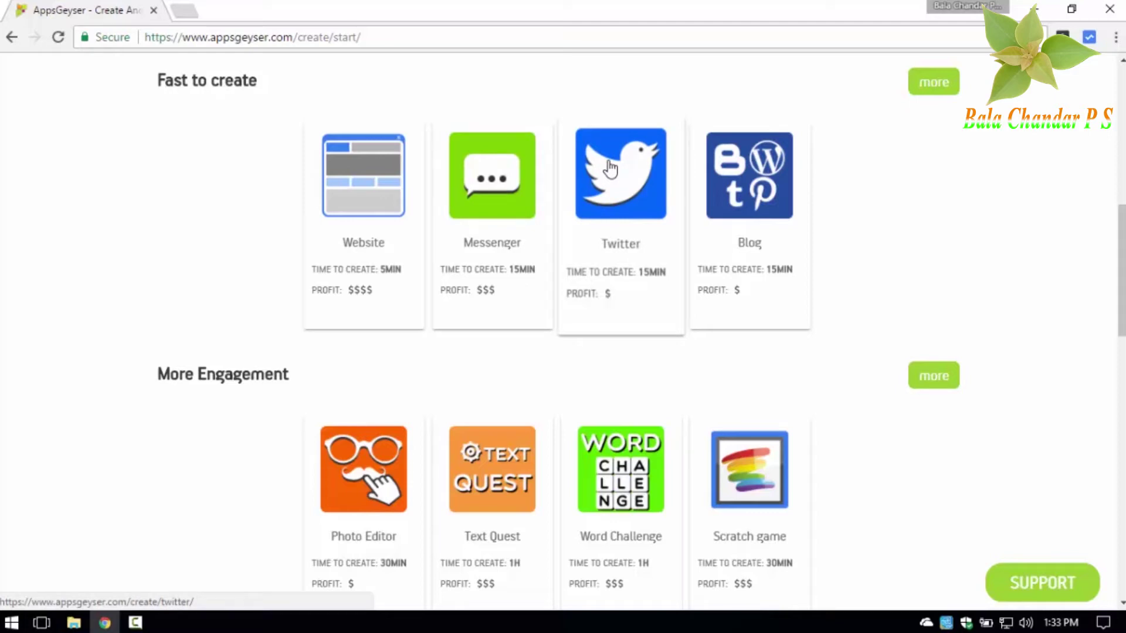
{"action": "scroll", "coordinate": [276, 320], "scroll_direction": "down", "scroll_amount": 7}
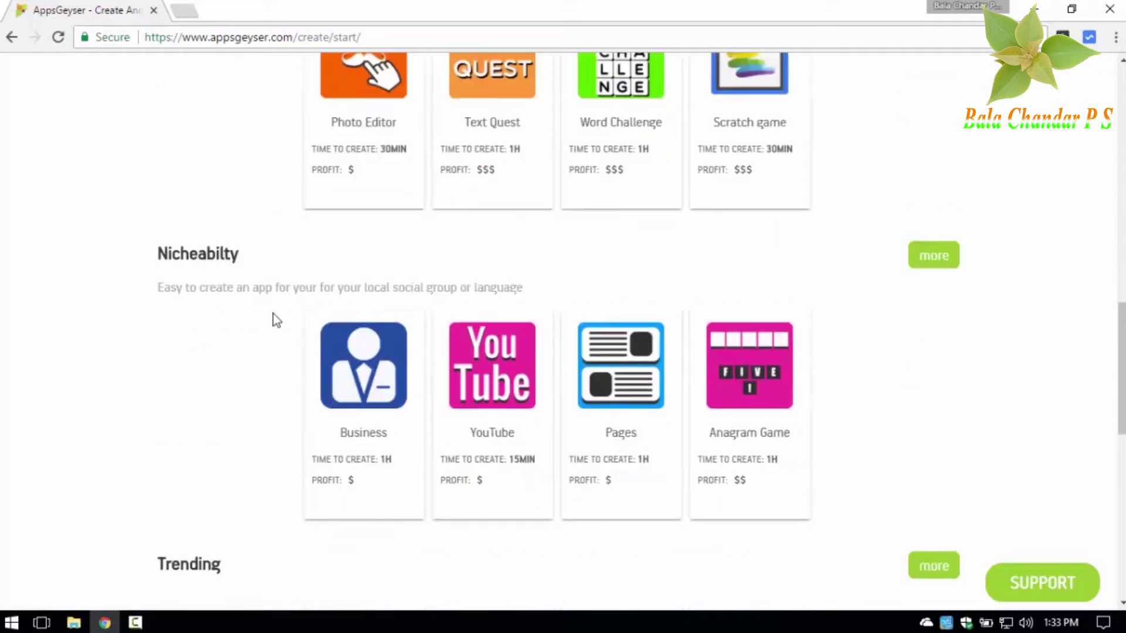
{"action": "scroll", "coordinate": [276, 317], "scroll_direction": "up", "scroll_amount": 3}
{"action": "scroll", "coordinate": [293, 323], "scroll_direction": "up", "scroll_amount": 4}
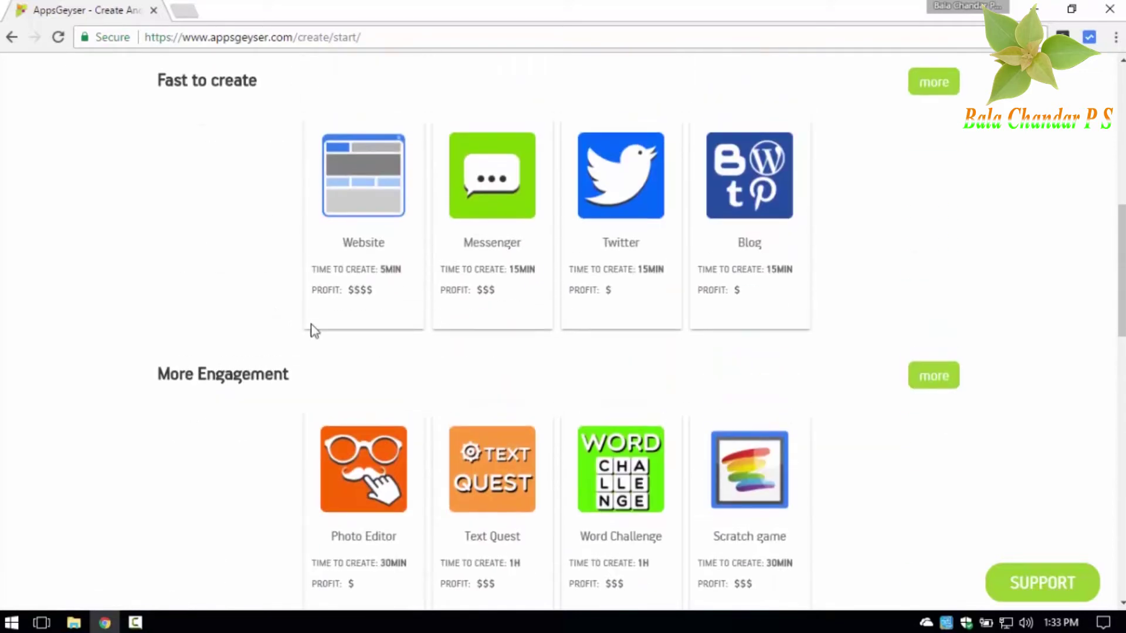
{"action": "left_click", "coordinate": [626, 251]}
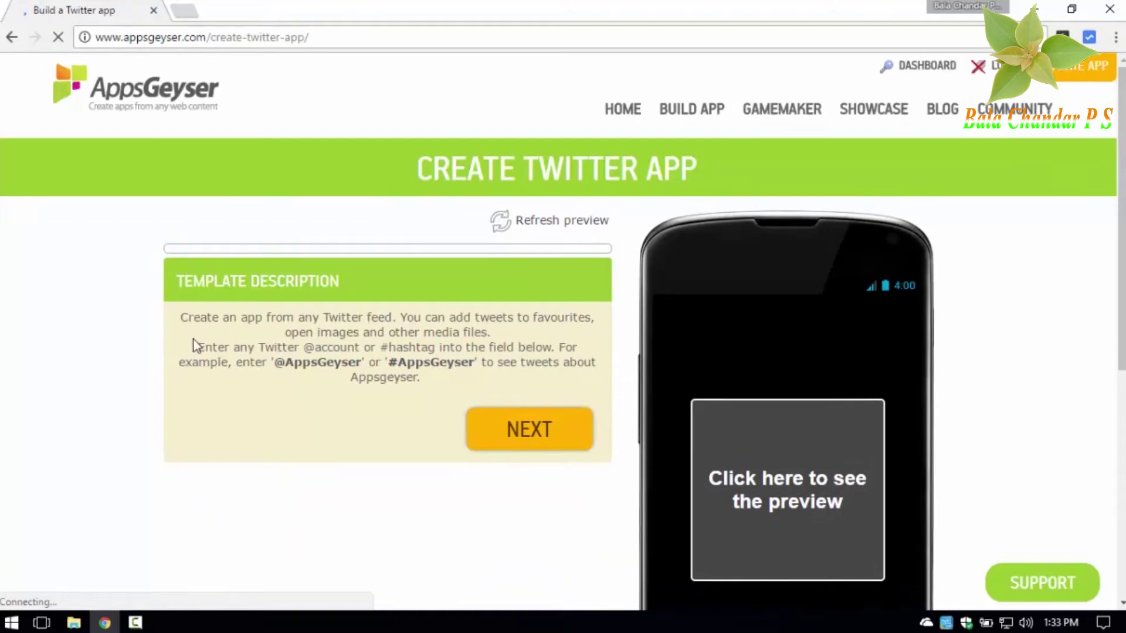
- Continue past the Twitter template description and enter PSB Team as the name or hashtag
{"action": "left_click_drag", "start_coordinate": [185, 317], "coordinate": [437, 377]}
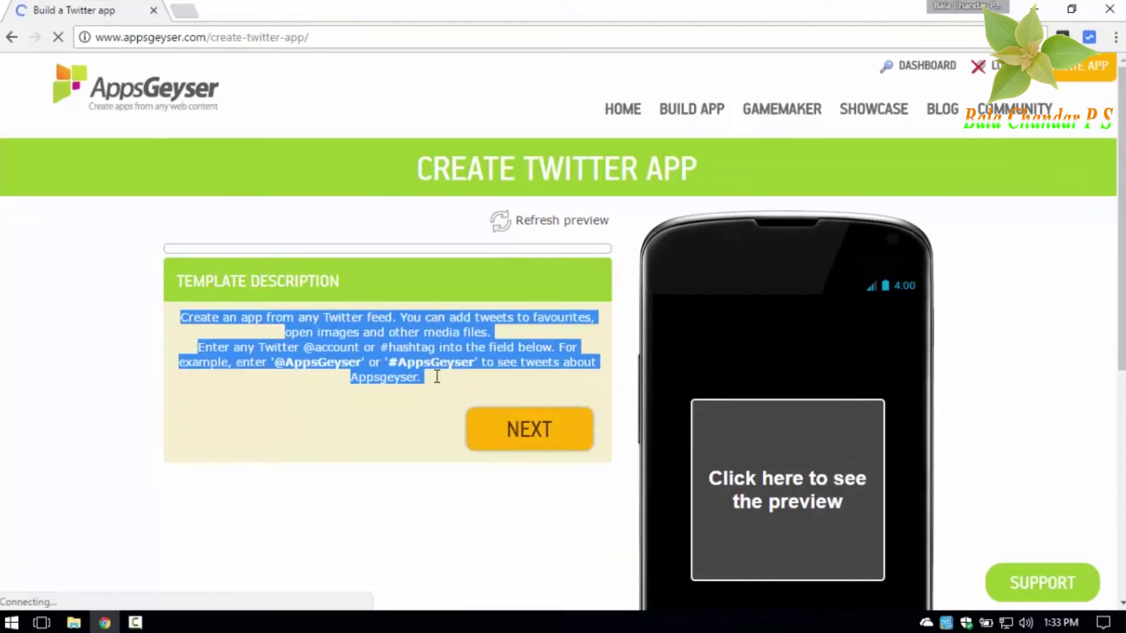
{"action": "left_click", "coordinate": [346, 352]}
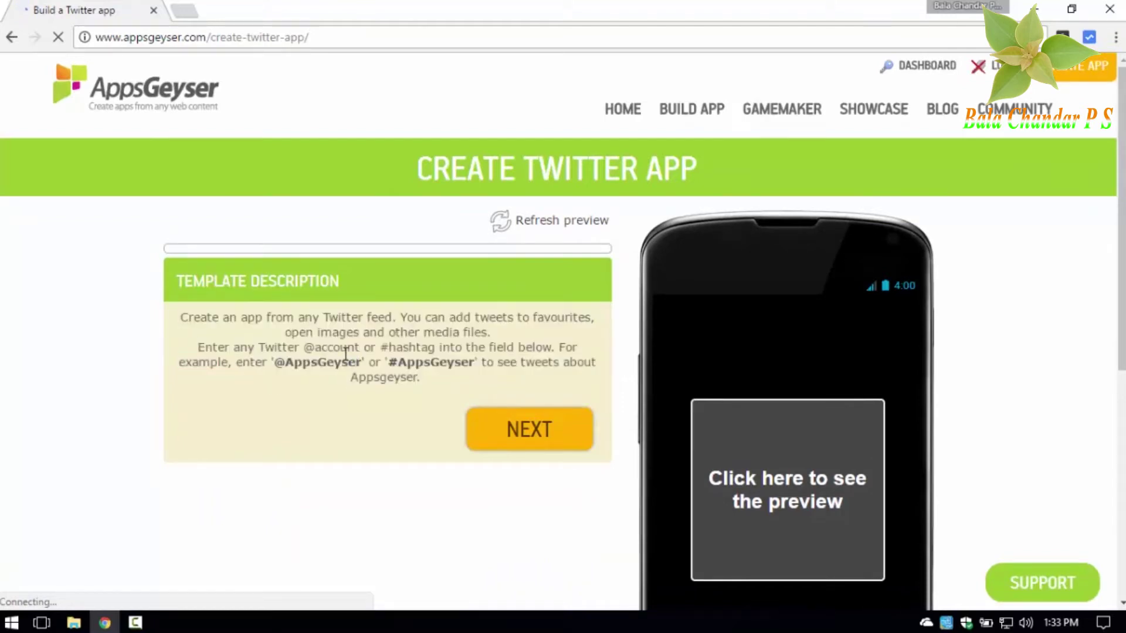
{"action": "left_click", "coordinate": [497, 437]}
{"action": "left_click", "coordinate": [351, 194]}
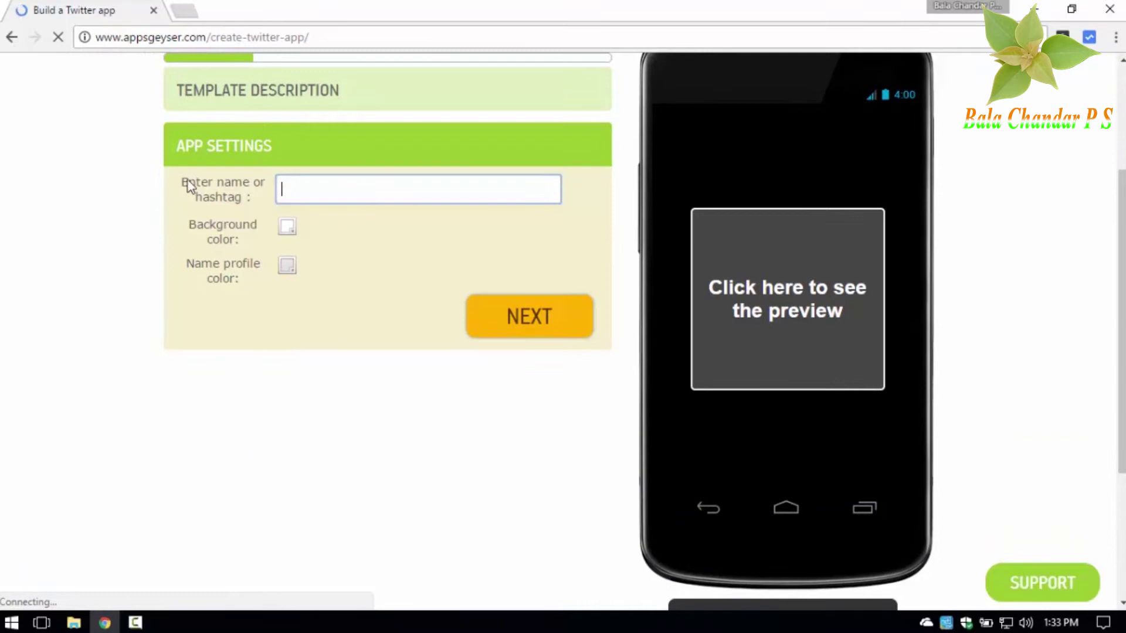
{"action": "left_click_drag", "start_coordinate": [182, 188], "coordinate": [251, 197]}
{"action": "left_click", "coordinate": [278, 206]}
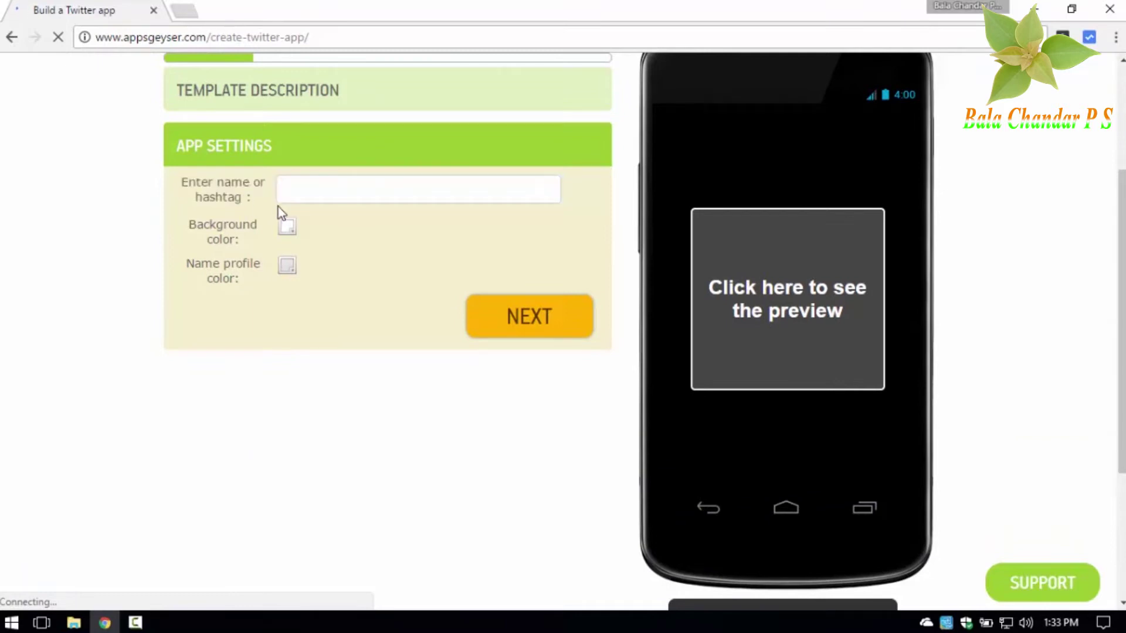
{"action": "left_click", "coordinate": [315, 188]}
{"action": "type", "text": "PSB Team"}
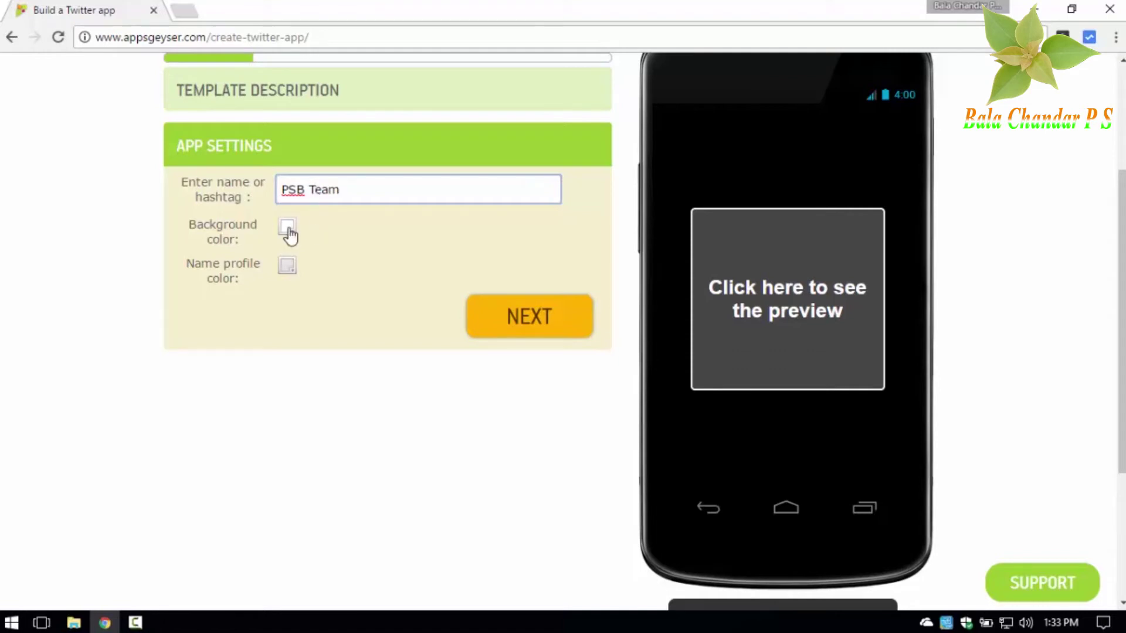
- Set a bright green background and blue profile-name colour, then advance to naming the app
{"action": "left_click", "coordinate": [287, 229]}
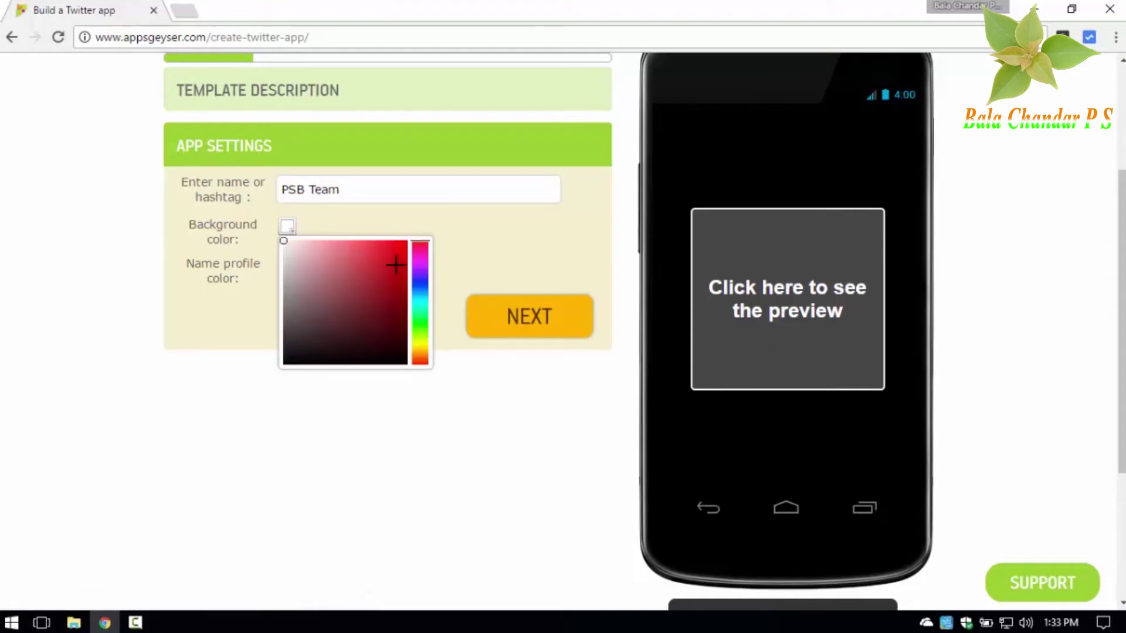
{"action": "left_click_drag", "start_coordinate": [412, 276], "coordinate": [421, 332]}
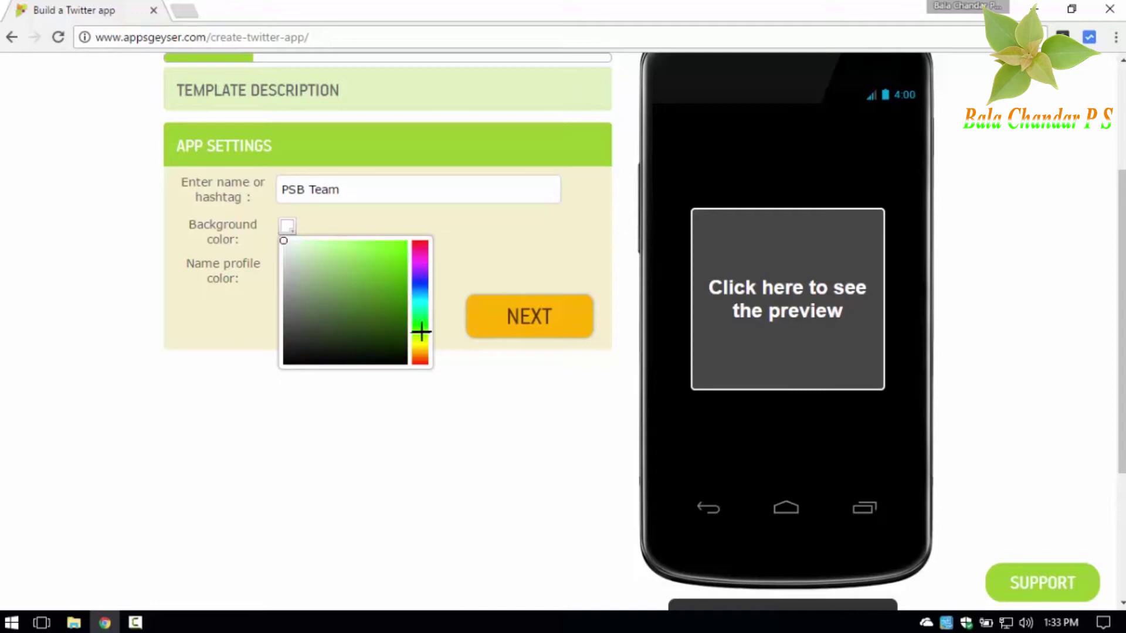
{"action": "left_click_drag", "start_coordinate": [382, 276], "coordinate": [460, 212]}
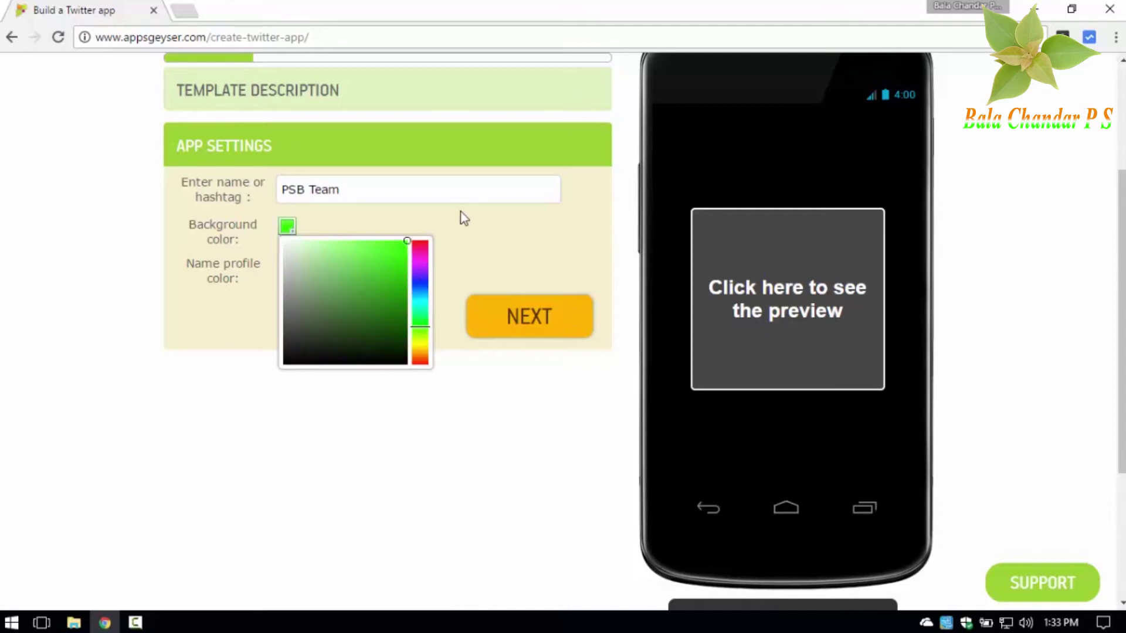
{"action": "left_click", "coordinate": [449, 248]}
{"action": "left_click", "coordinate": [288, 267]}
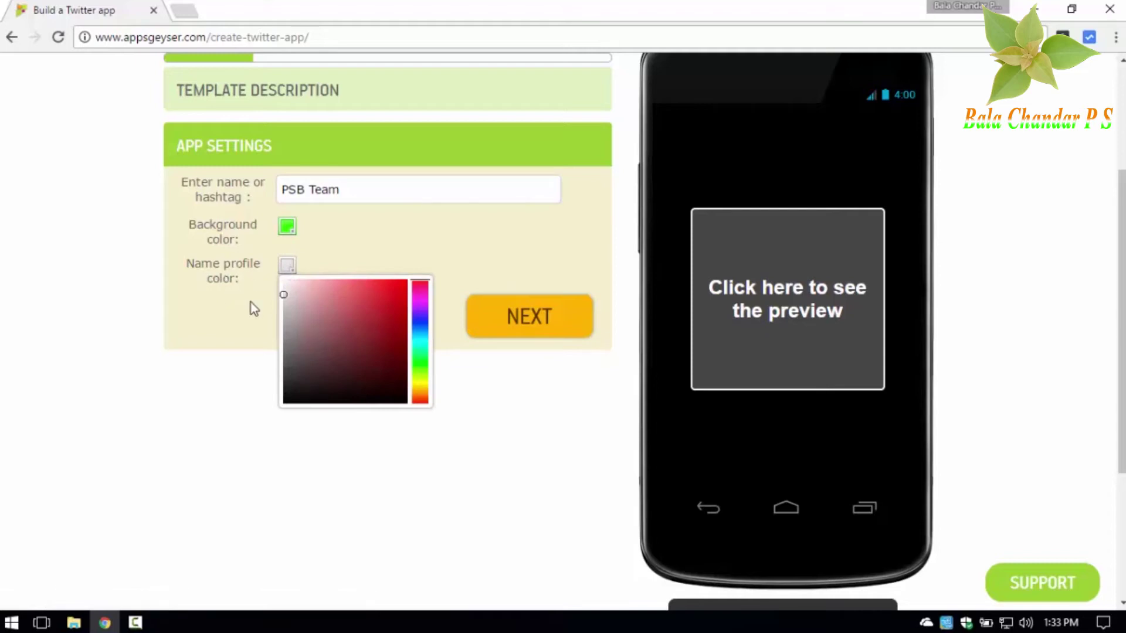
{"action": "left_click_drag", "start_coordinate": [420, 293], "coordinate": [420, 321]}
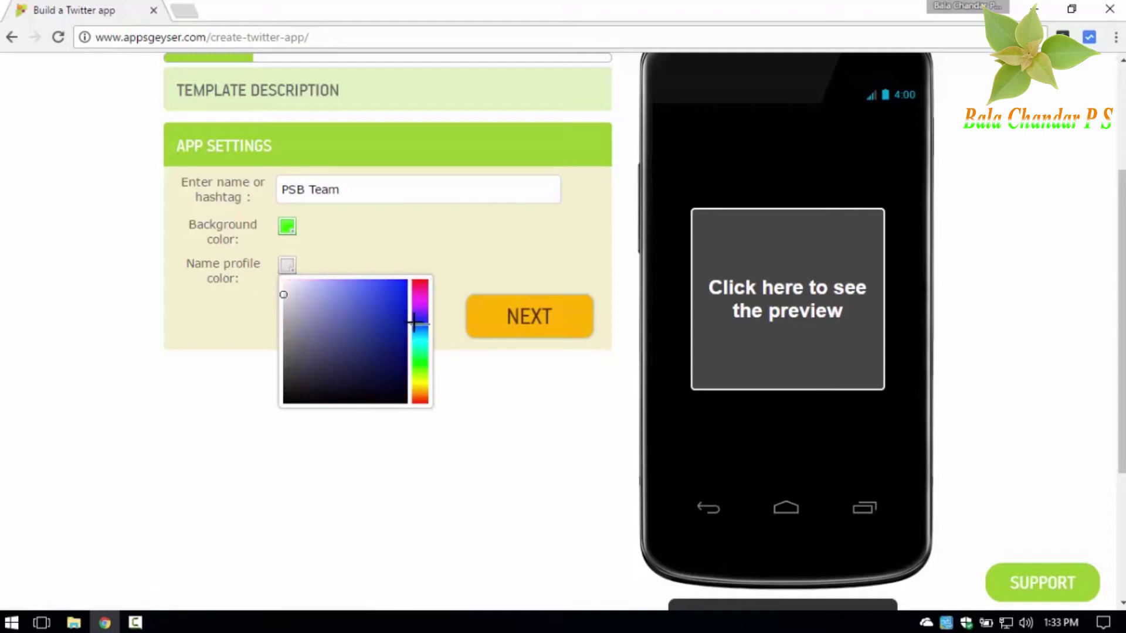
{"action": "left_click", "coordinate": [395, 293]}
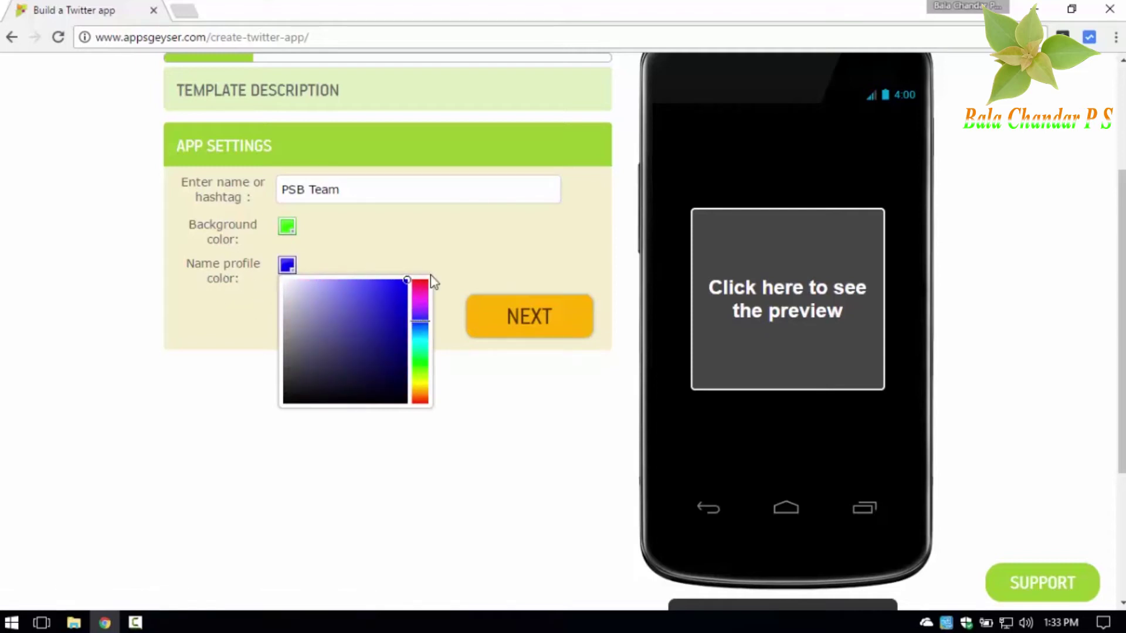
{"action": "left_click", "coordinate": [475, 262]}
{"action": "left_click", "coordinate": [392, 191]}
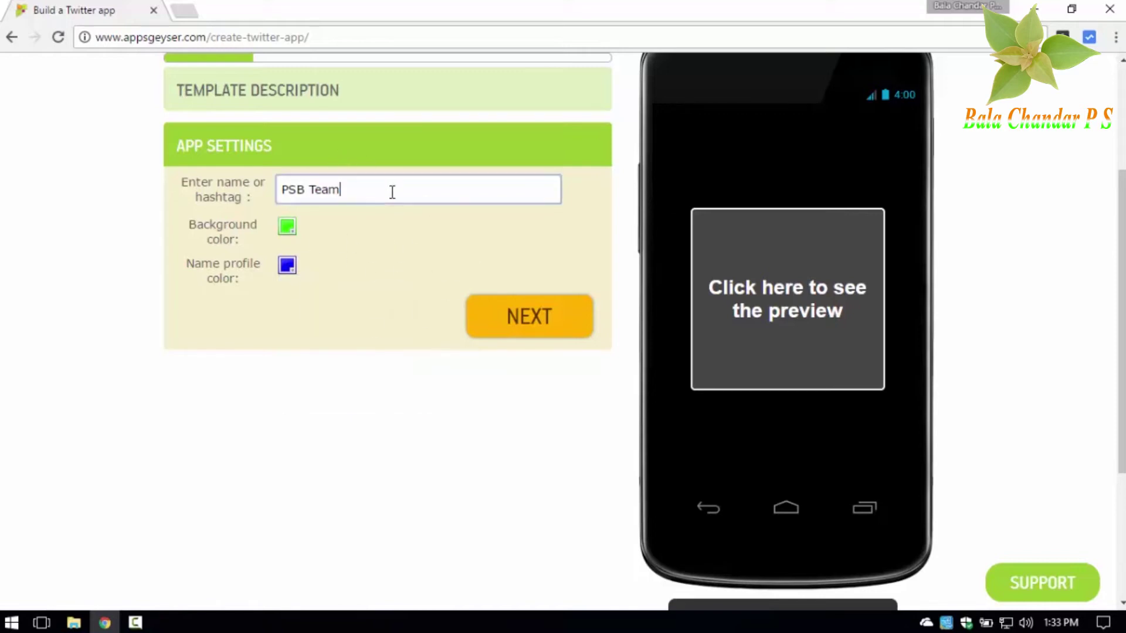
{"action": "key", "text": "ctrl+a"}
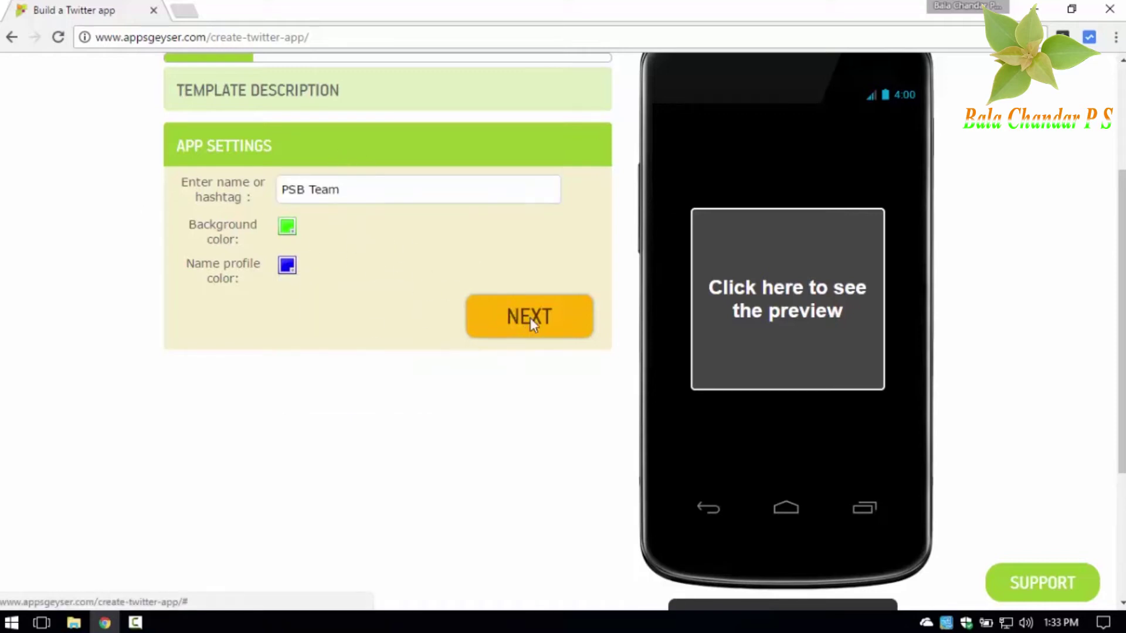
{"action": "left_click", "coordinate": [530, 319]}
- Name the app 'PSB Social Team' and give it the description 'PSB Social Team'
{"action": "left_click", "coordinate": [244, 247]}
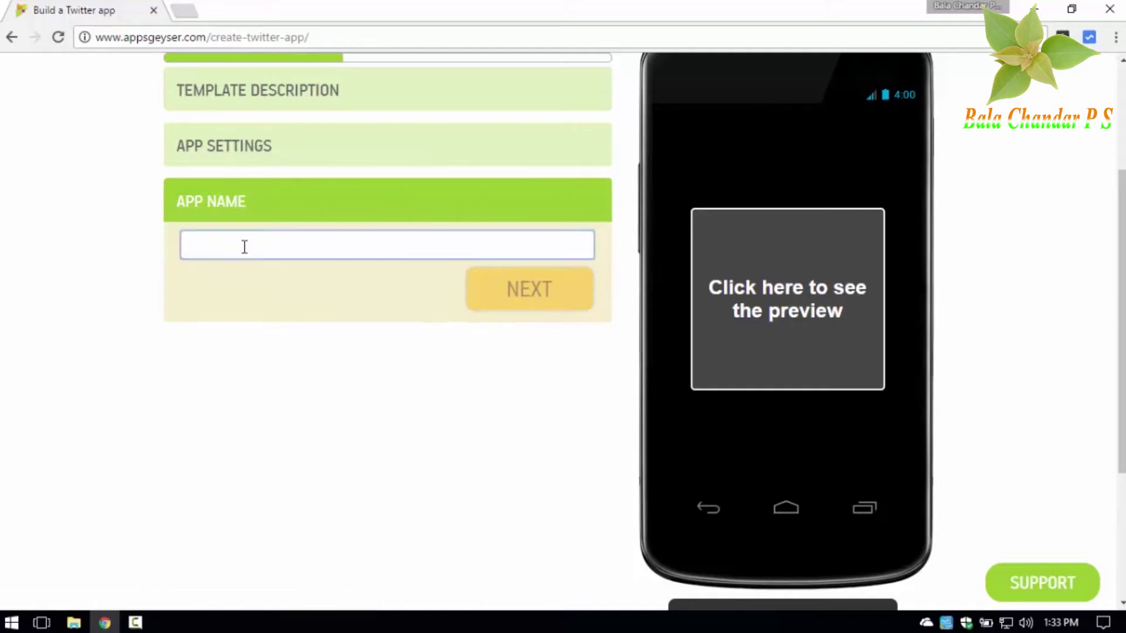
{"action": "type", "text": "P"}
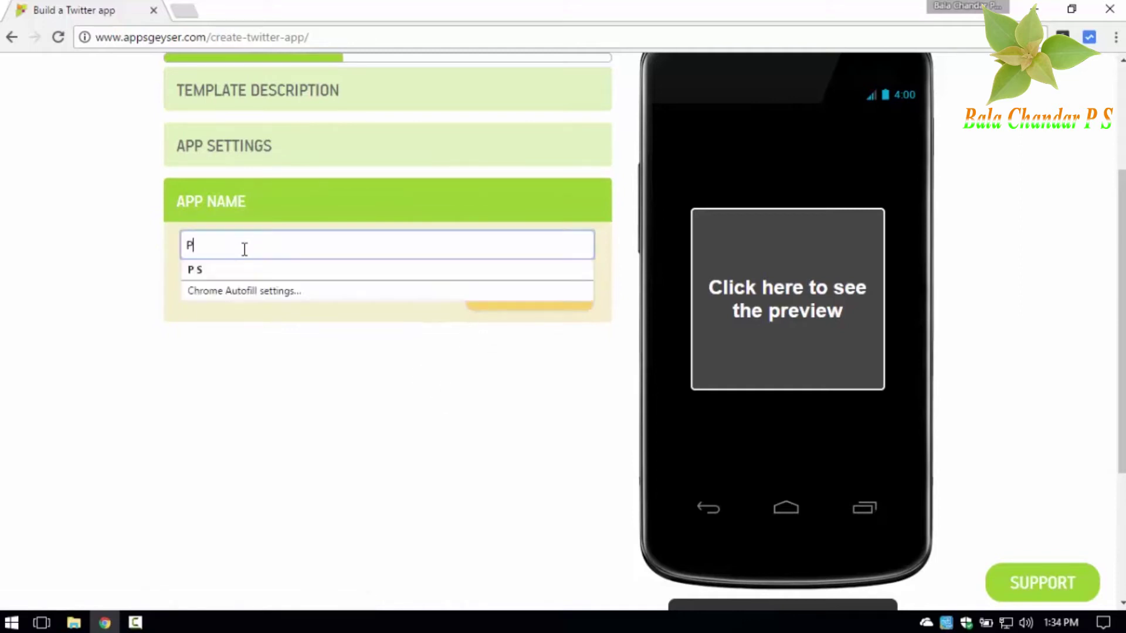
{"action": "type", "text": "SB Social Team"}
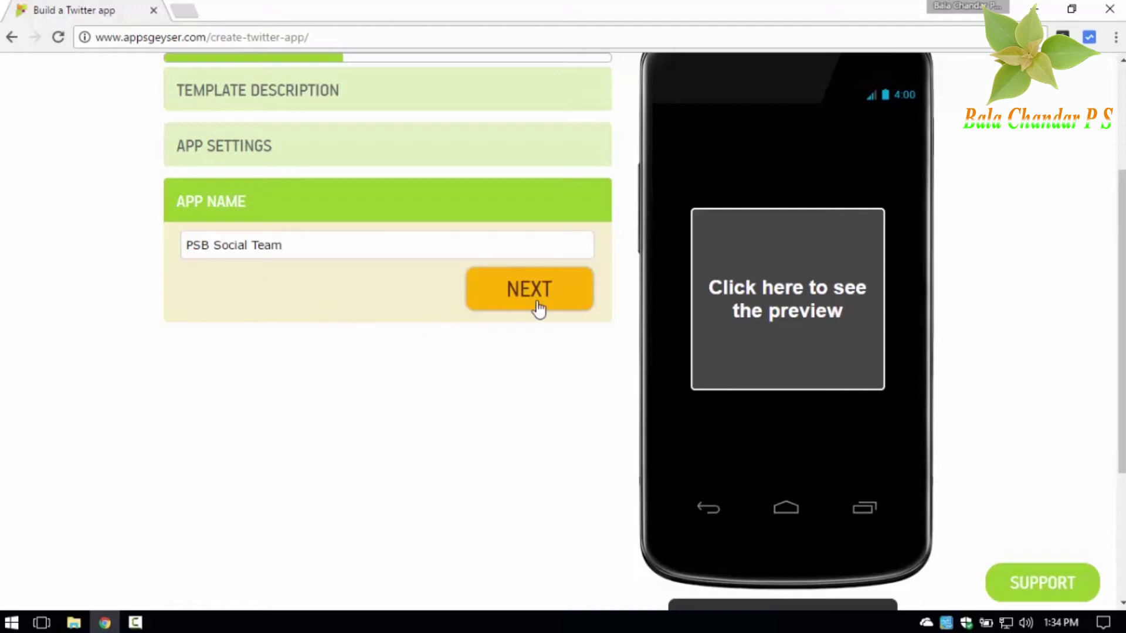
{"action": "left_click", "coordinate": [537, 308]}
{"action": "left_click", "coordinate": [284, 356]}
{"action": "type", "text": "PSB Social Team"}
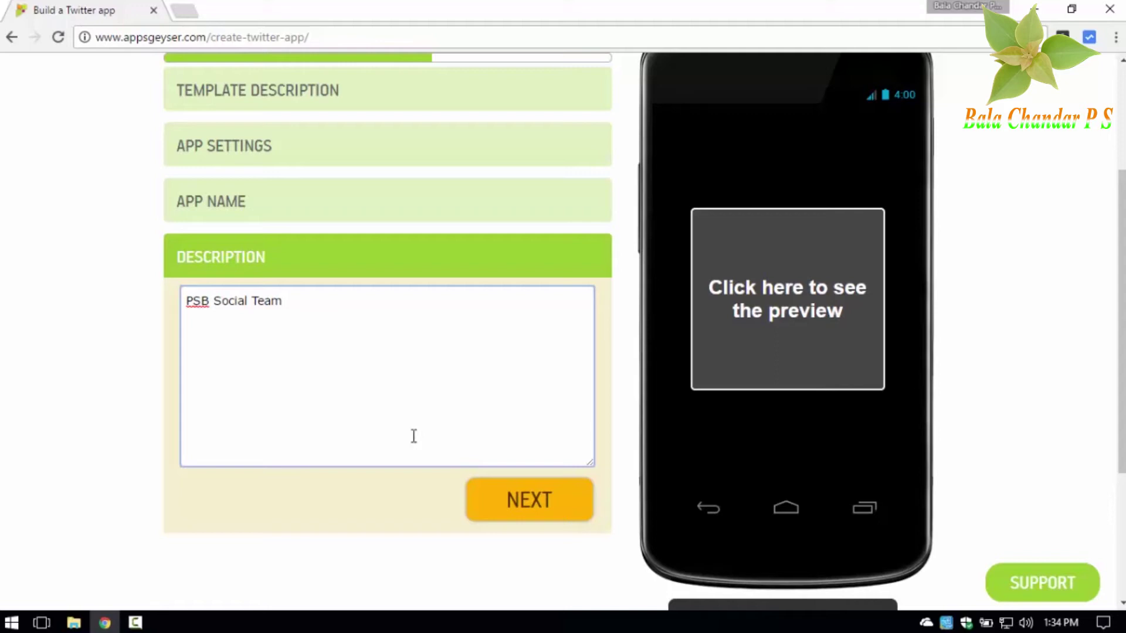
{"action": "left_click", "coordinate": [512, 498]}
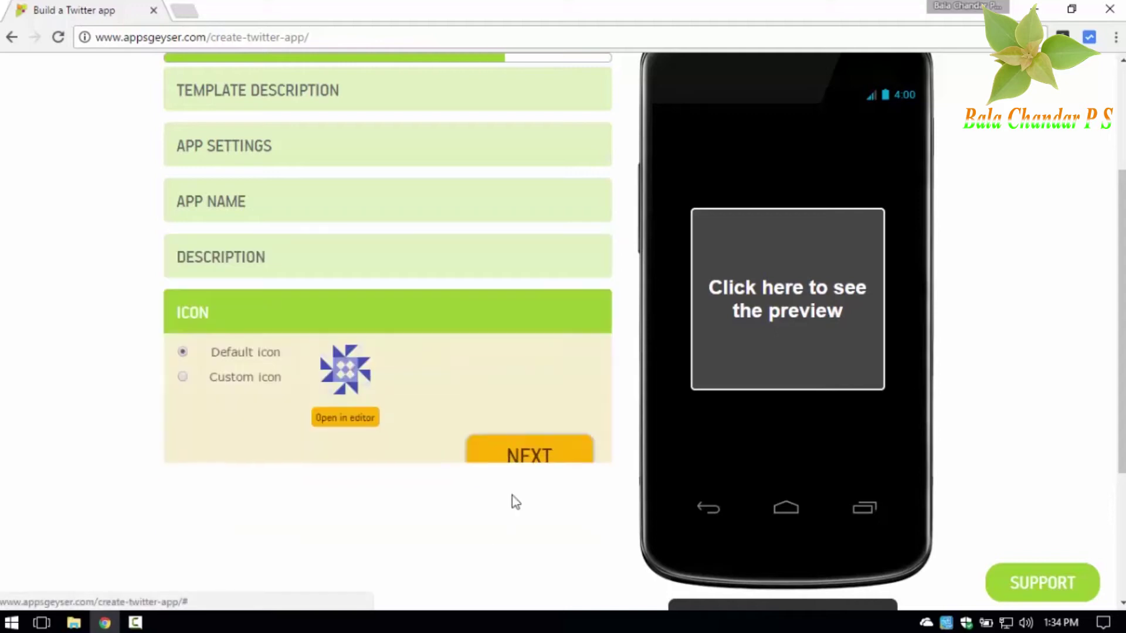
- Switch the app icon to Custom icon and open the upload window
{"action": "left_click", "coordinate": [232, 384]}
{"action": "left_click", "coordinate": [247, 359]}
{"action": "left_click", "coordinate": [253, 385]}
{"action": "left_click", "coordinate": [254, 404]}
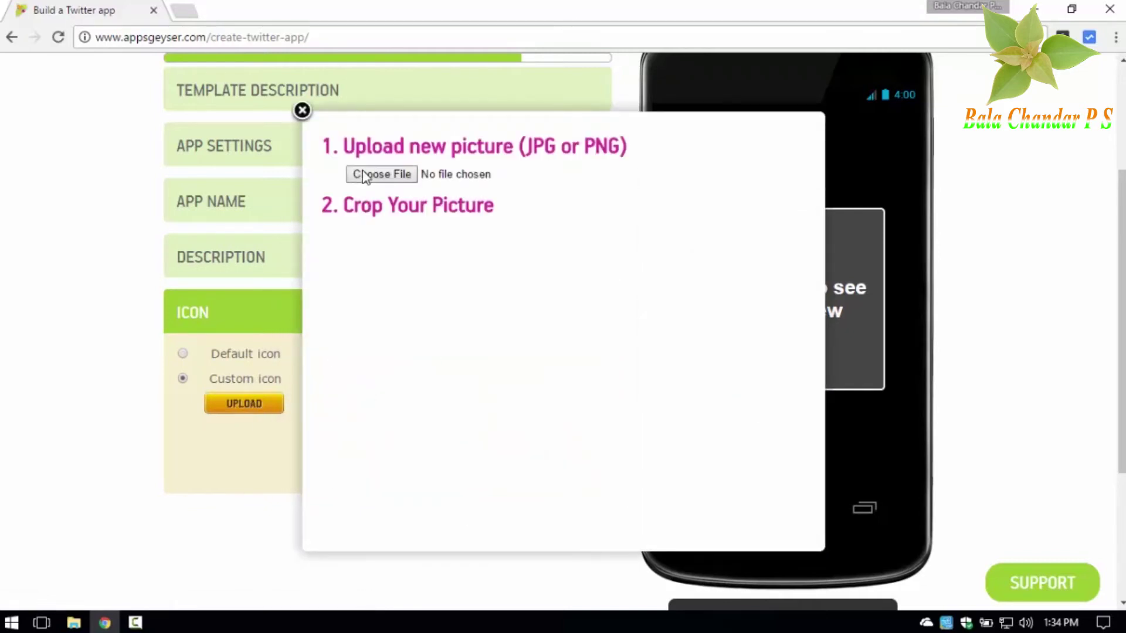
- Load logo.png from the Video Tools folder on drive D: into the icon uploader
{"action": "left_click", "coordinate": [375, 177]}
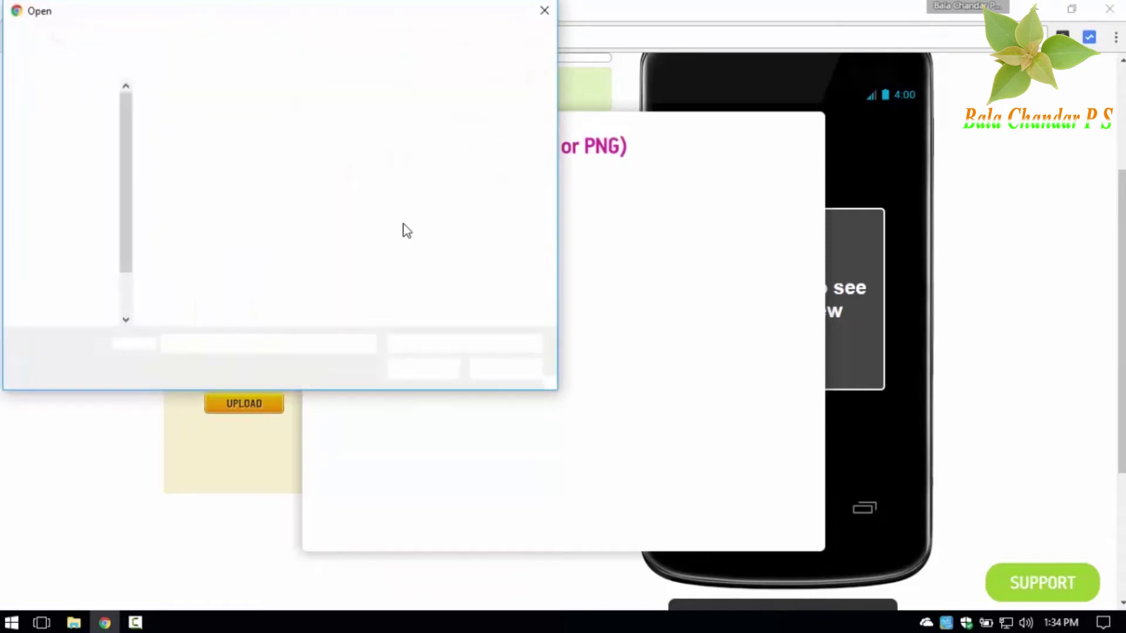
{"action": "scroll", "coordinate": [329, 193], "scroll_direction": "down", "scroll_amount": 1}
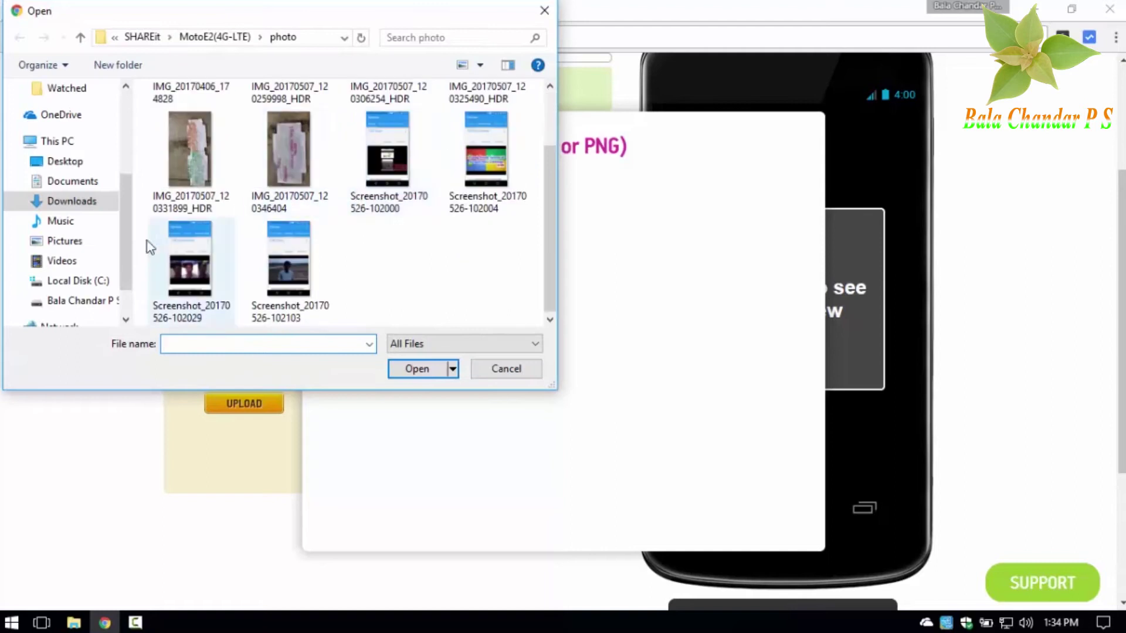
{"action": "left_click", "coordinate": [79, 302]}
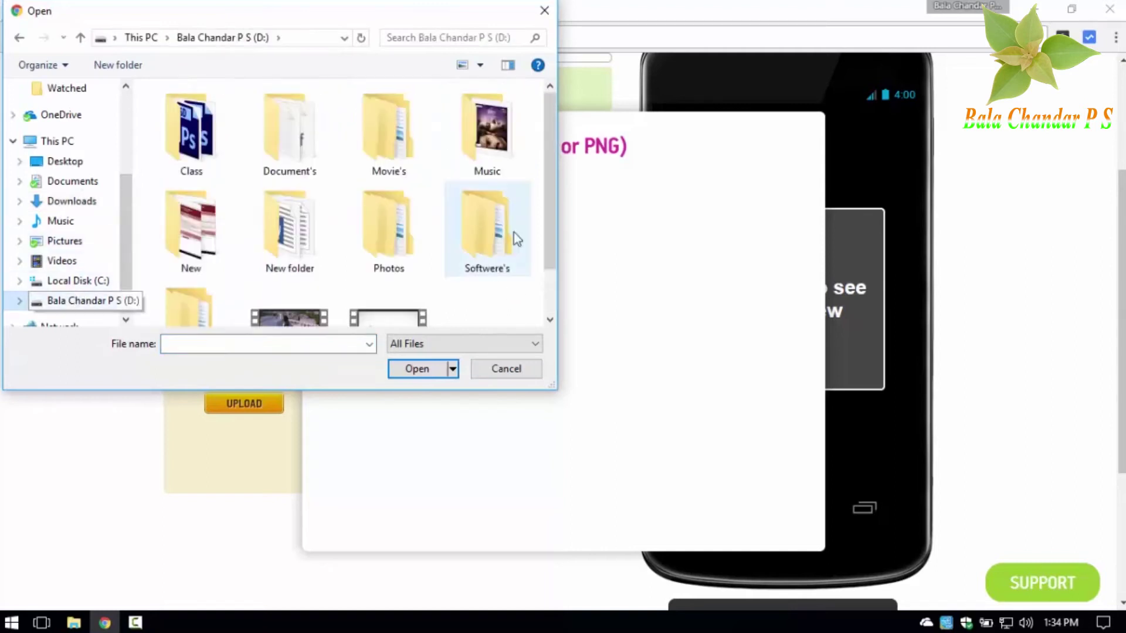
{"action": "scroll", "coordinate": [387, 234], "scroll_direction": "down", "scroll_amount": 1}
{"action": "double_click", "coordinate": [198, 286]}
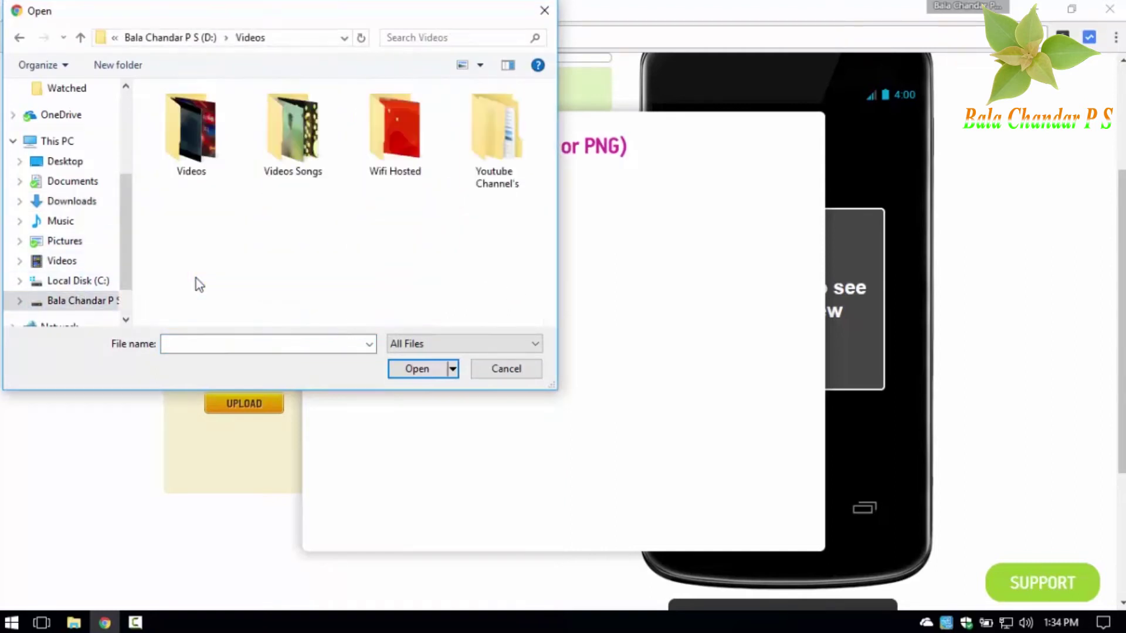
{"action": "double_click", "coordinate": [497, 152]}
{"action": "double_click", "coordinate": [211, 155]}
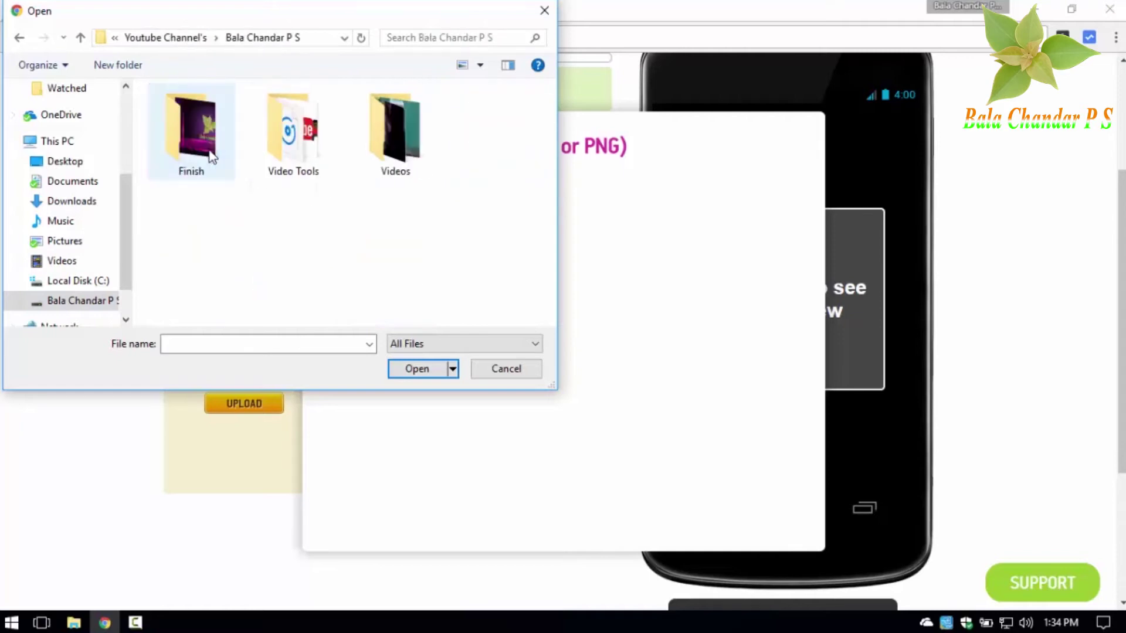
{"action": "double_click", "coordinate": [287, 147]}
{"action": "scroll", "coordinate": [384, 232], "scroll_direction": "down", "scroll_amount": 2}
{"action": "scroll", "coordinate": [385, 231], "scroll_direction": "down", "scroll_amount": 2}
{"action": "scroll", "coordinate": [420, 257], "scroll_direction": "down", "scroll_amount": 3}
{"action": "left_click", "coordinate": [388, 176]}
{"action": "left_click", "coordinate": [416, 368]}
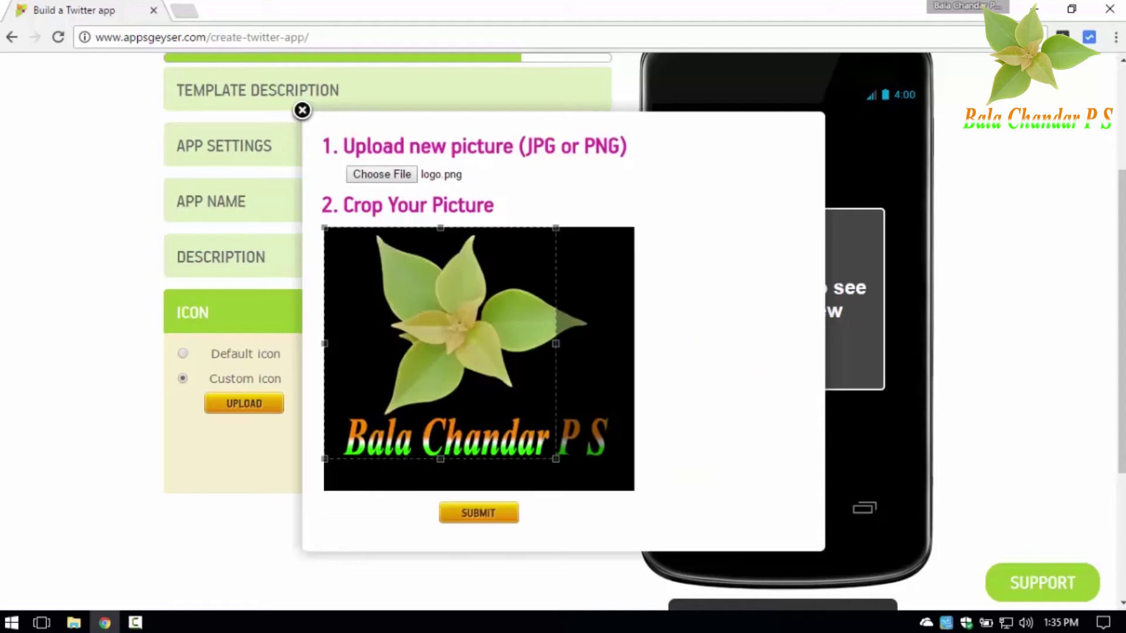
- Enlarge and shift the crop box over the whole logo, then submit it as the icon
{"action": "left_click_drag", "start_coordinate": [556, 342], "coordinate": [590, 347]}
{"action": "left_click_drag", "start_coordinate": [502, 360], "coordinate": [517, 360]}
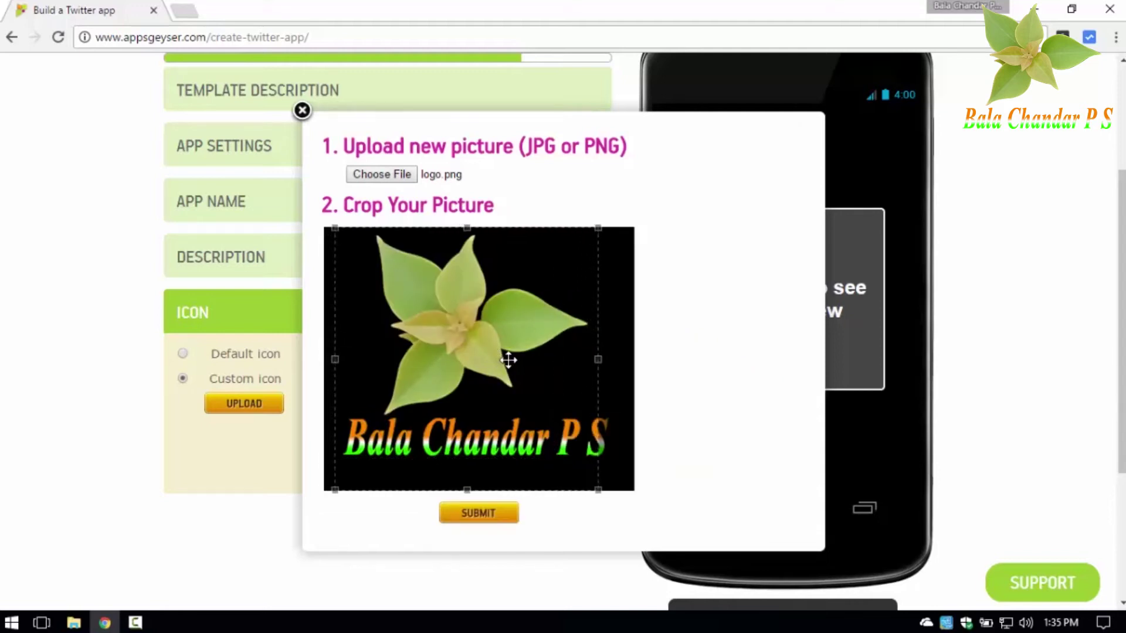
{"action": "left_click", "coordinate": [479, 516]}
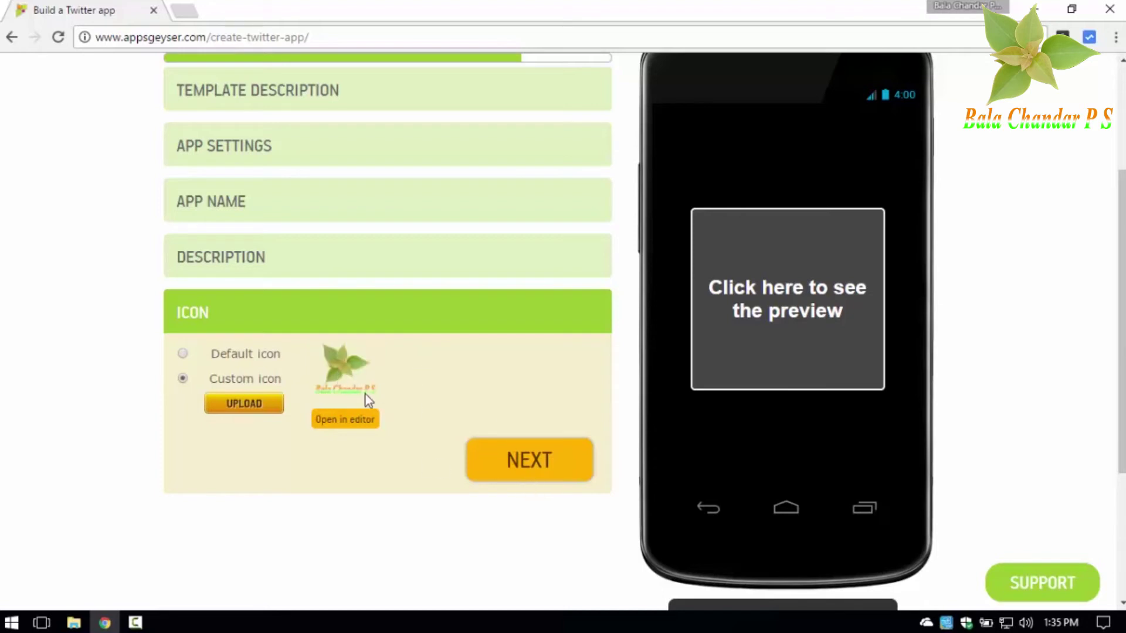
- Finish the icon step and create the PSB Social Team app
{"action": "left_click", "coordinate": [510, 467]}
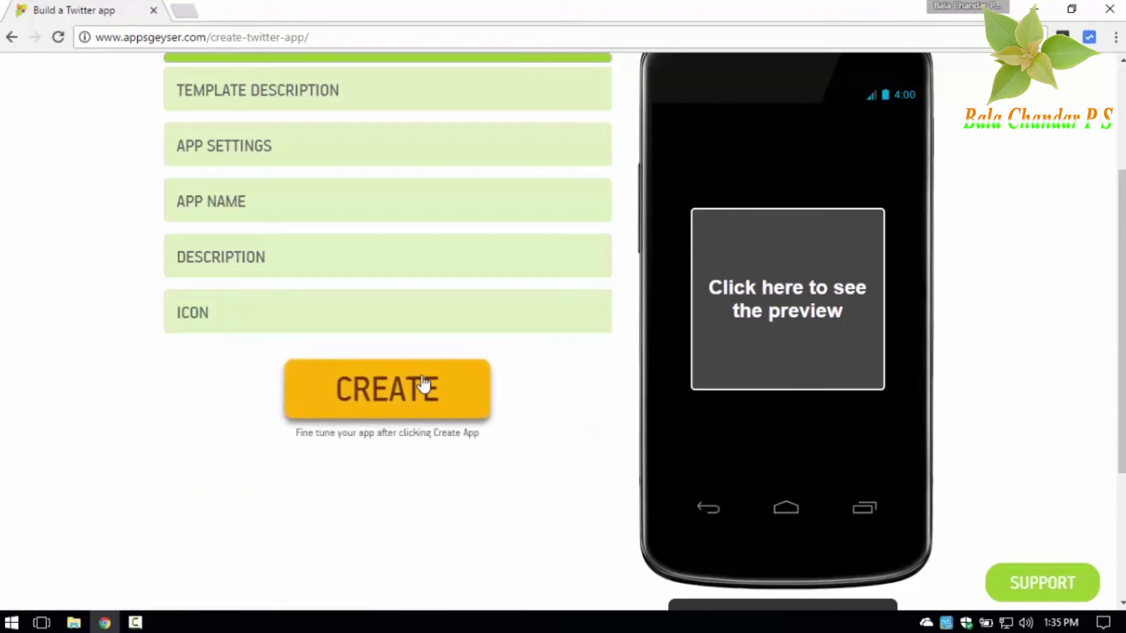
{"action": "left_click", "coordinate": [398, 402]}
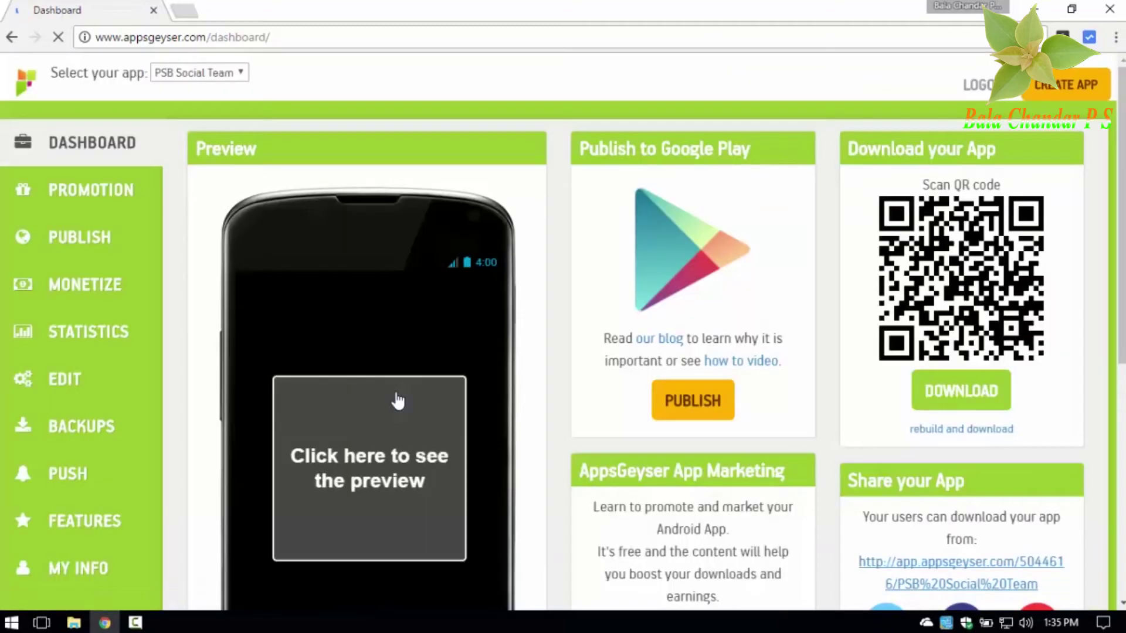
- Close the Publish your App popup and load the live app preview
{"action": "scroll", "coordinate": [598, 273], "scroll_direction": "down", "scroll_amount": 1}
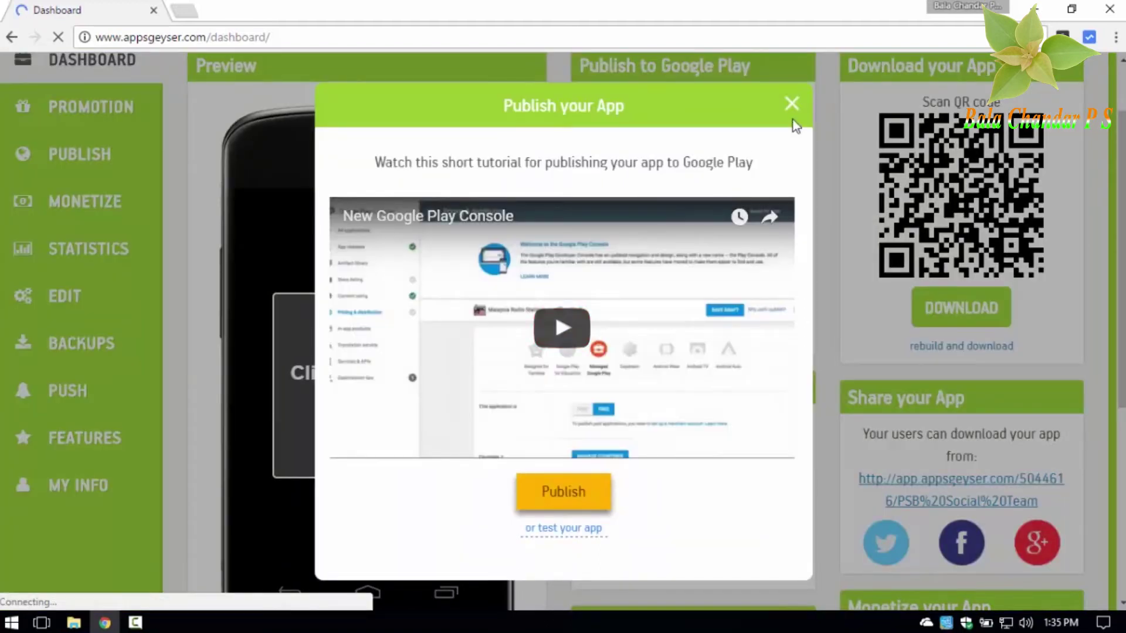
{"action": "left_click", "coordinate": [793, 104]}
{"action": "left_click", "coordinate": [368, 367]}
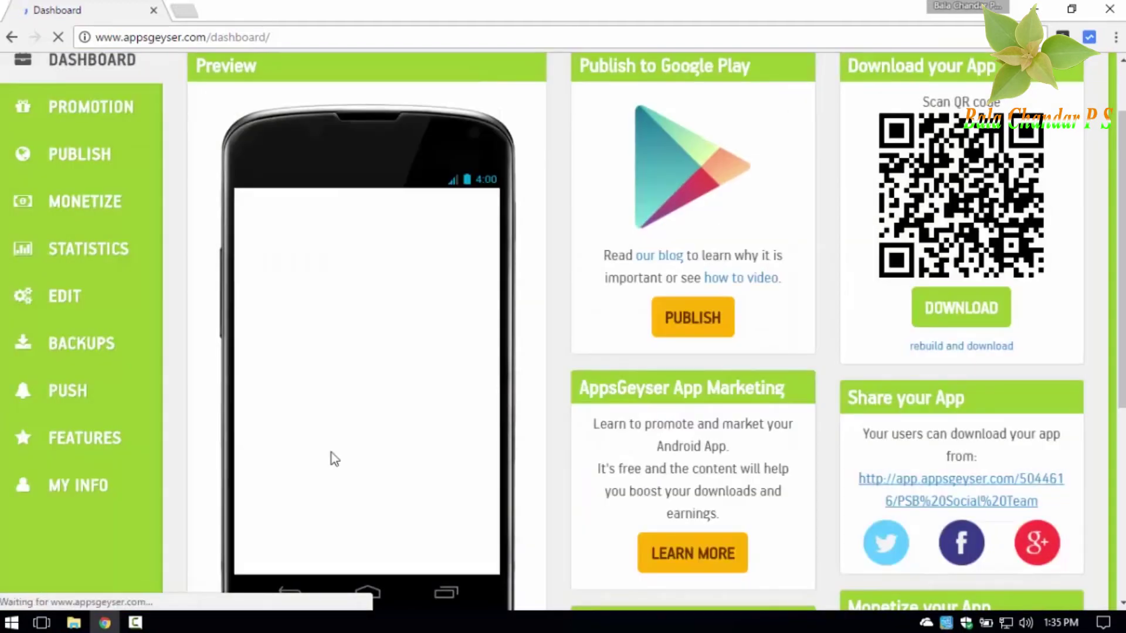
{"action": "scroll", "coordinate": [533, 301], "scroll_direction": "down", "scroll_amount": 1}
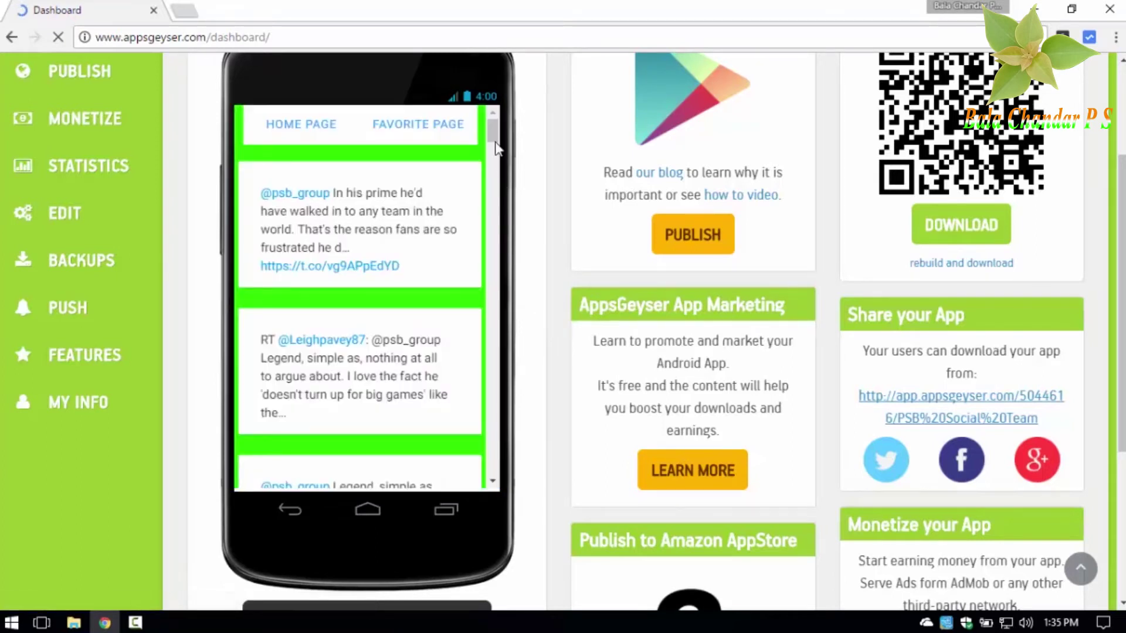
{"action": "mouse_move", "coordinate": [492, 135]}
{"action": "left_mouse_down"}
{"action": "mouse_move", "coordinate": [487, 438]}
{"action": "mouse_move", "coordinate": [432, 139]}
{"action": "left_mouse_up"}
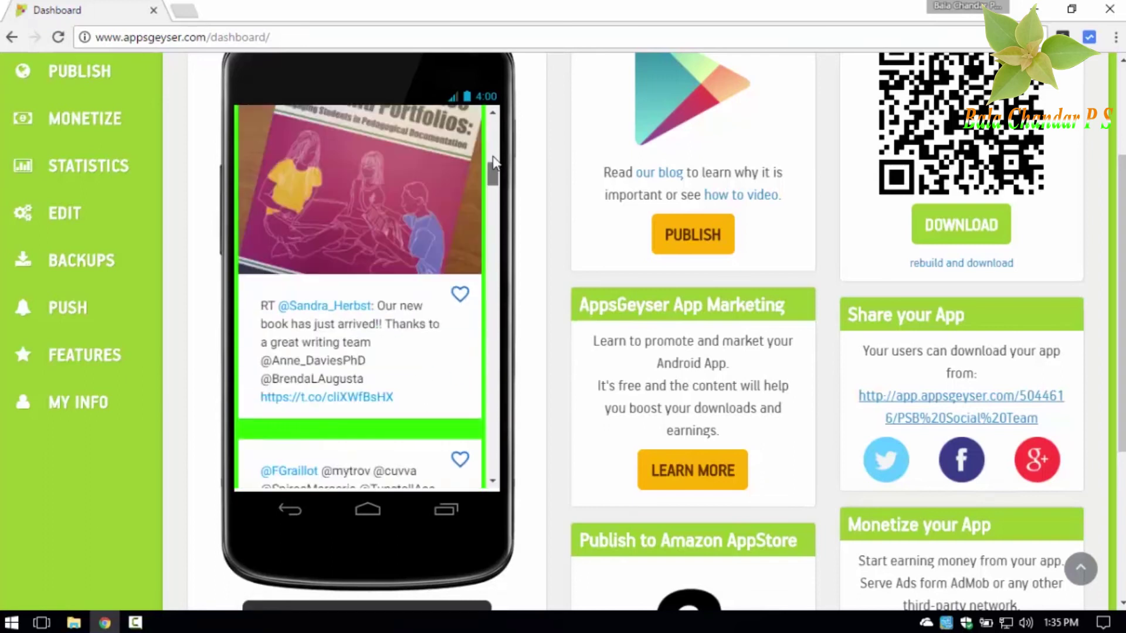
- Switch between Home Page and Favorite Page and toggle the first tweet's favourite heart
{"action": "left_click", "coordinate": [317, 131]}
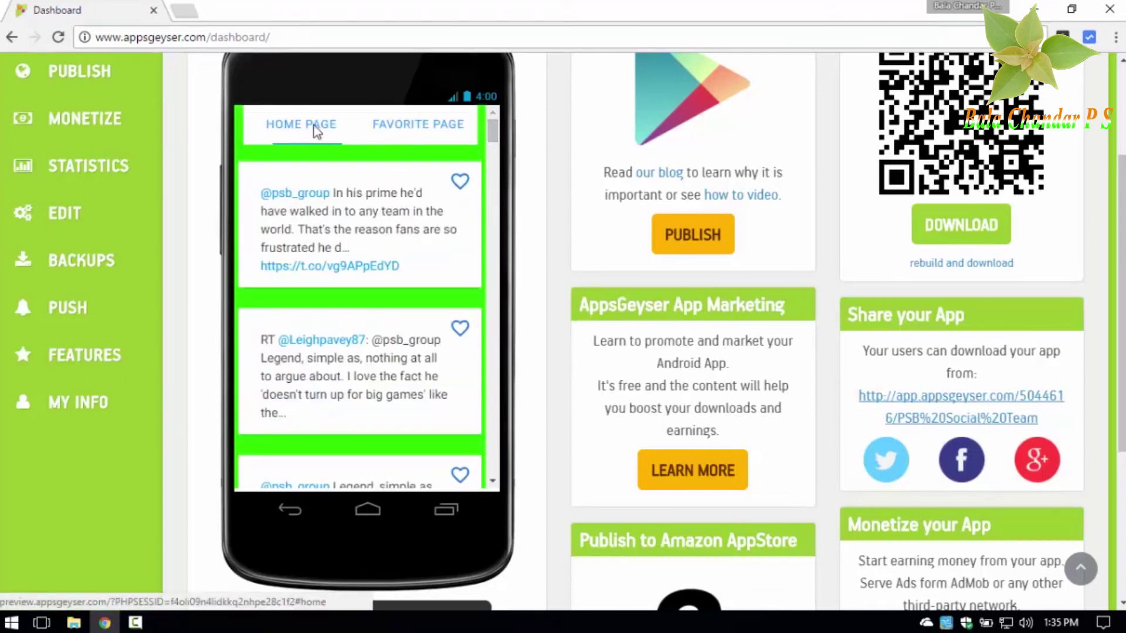
{"action": "left_click", "coordinate": [418, 125]}
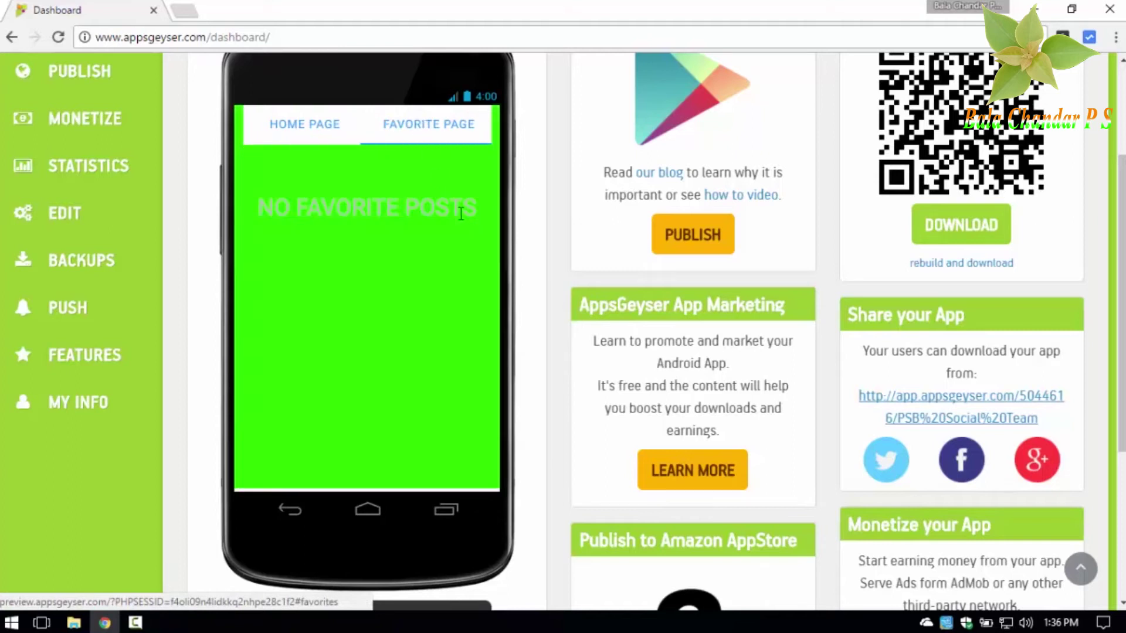
{"action": "left_click", "coordinate": [301, 124]}
{"action": "left_click", "coordinate": [460, 183]}
{"action": "left_click", "coordinate": [459, 183]}
{"action": "left_click", "coordinate": [461, 183]}
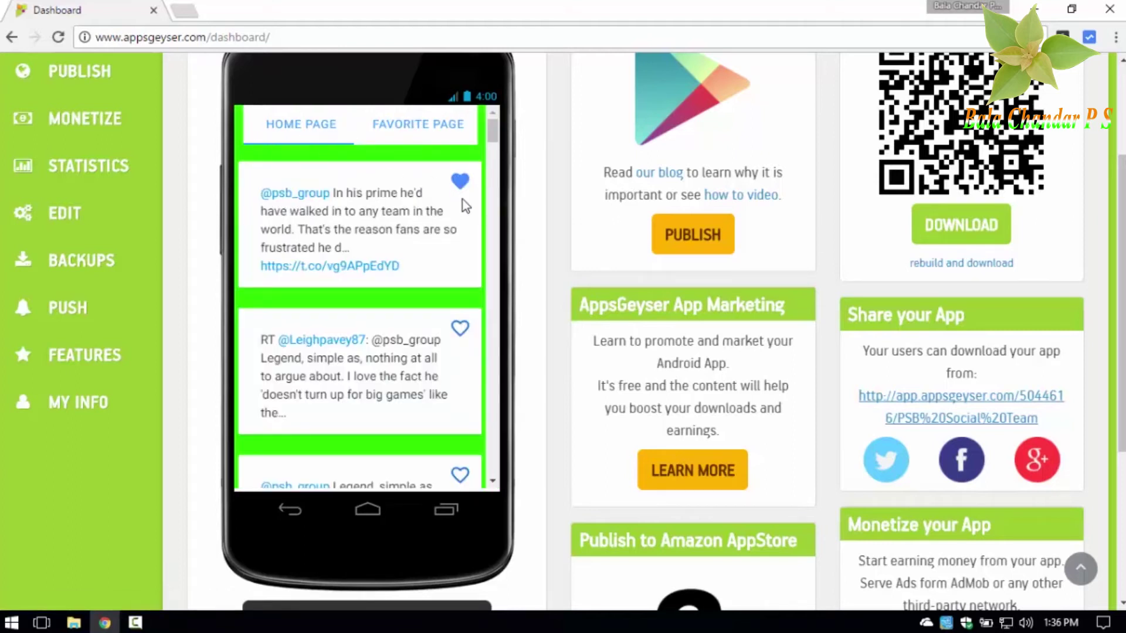
{"action": "left_click", "coordinate": [461, 186]}
{"action": "scroll", "coordinate": [508, 315], "scroll_direction": "up", "scroll_amount": 3}
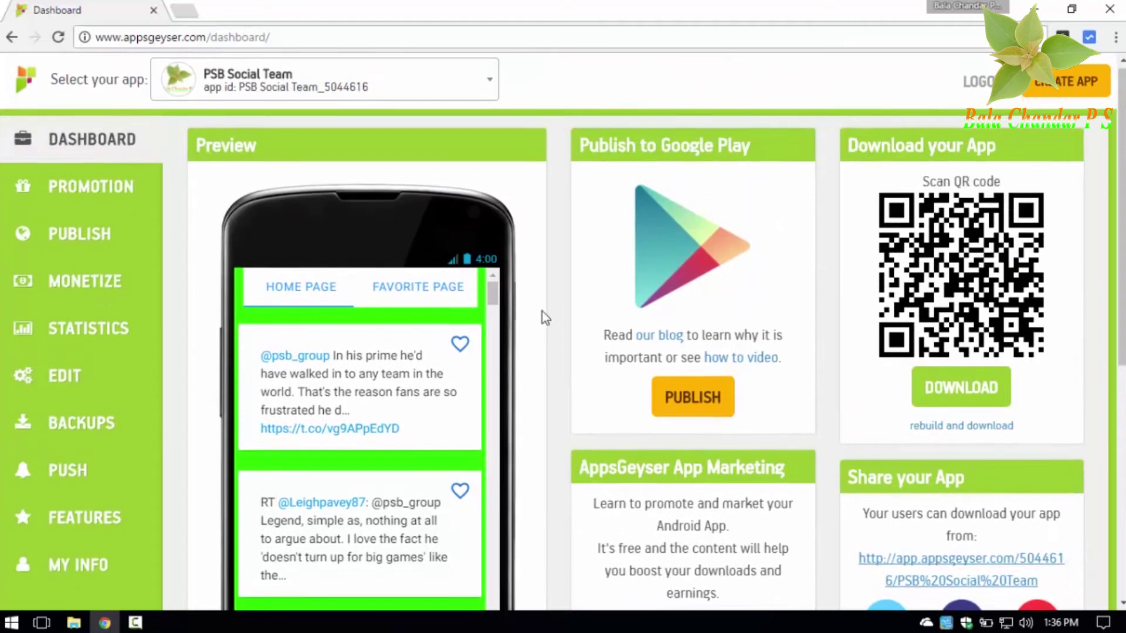
{"action": "scroll", "coordinate": [541, 314], "scroll_direction": "down", "scroll_amount": 3}
{"action": "scroll", "coordinate": [540, 299], "scroll_direction": "up", "scroll_amount": 3}
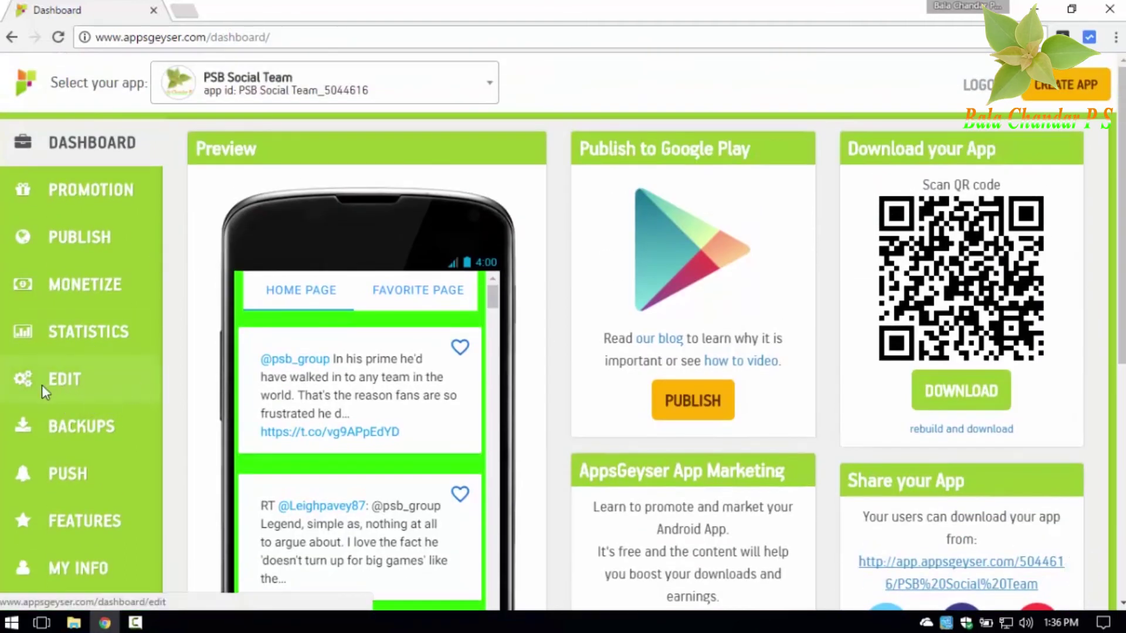
- In the app's Basic settings, change the App Version from 1.0 to 4.0
{"action": "left_click", "coordinate": [68, 384]}
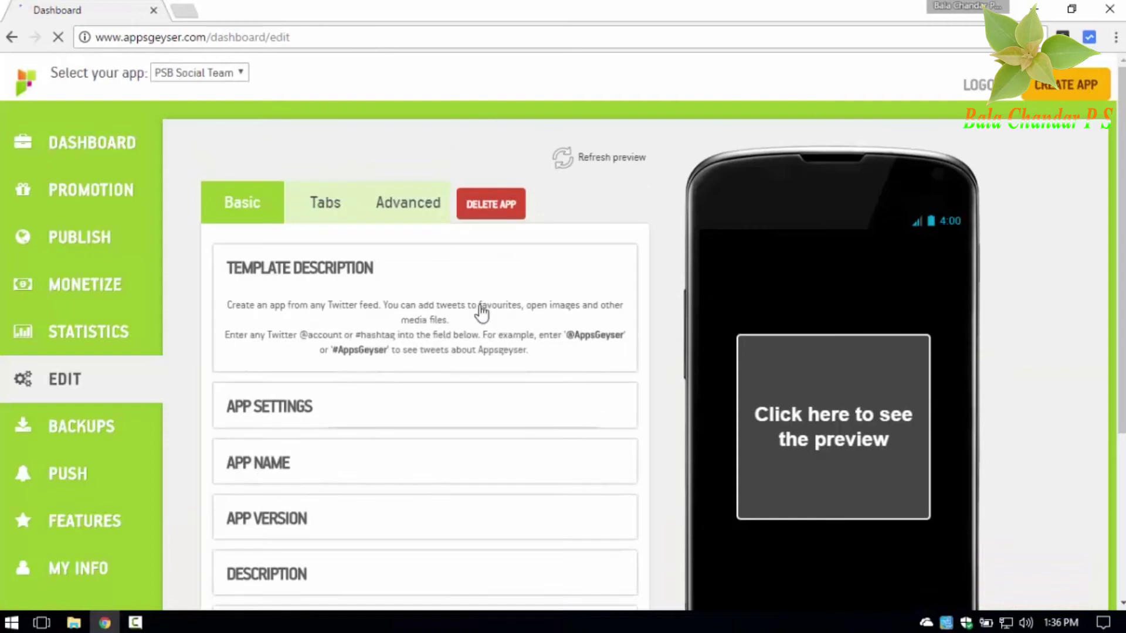
{"action": "scroll", "coordinate": [245, 336], "scroll_direction": "down", "scroll_amount": 3}
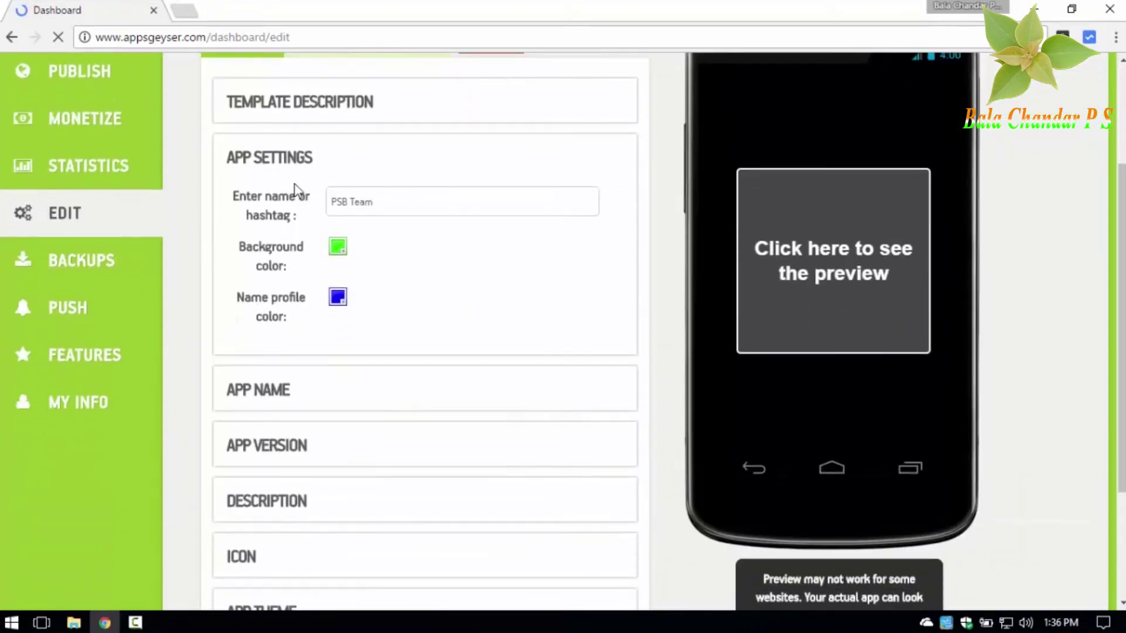
{"action": "scroll", "coordinate": [246, 146], "scroll_direction": "down", "scroll_amount": 3}
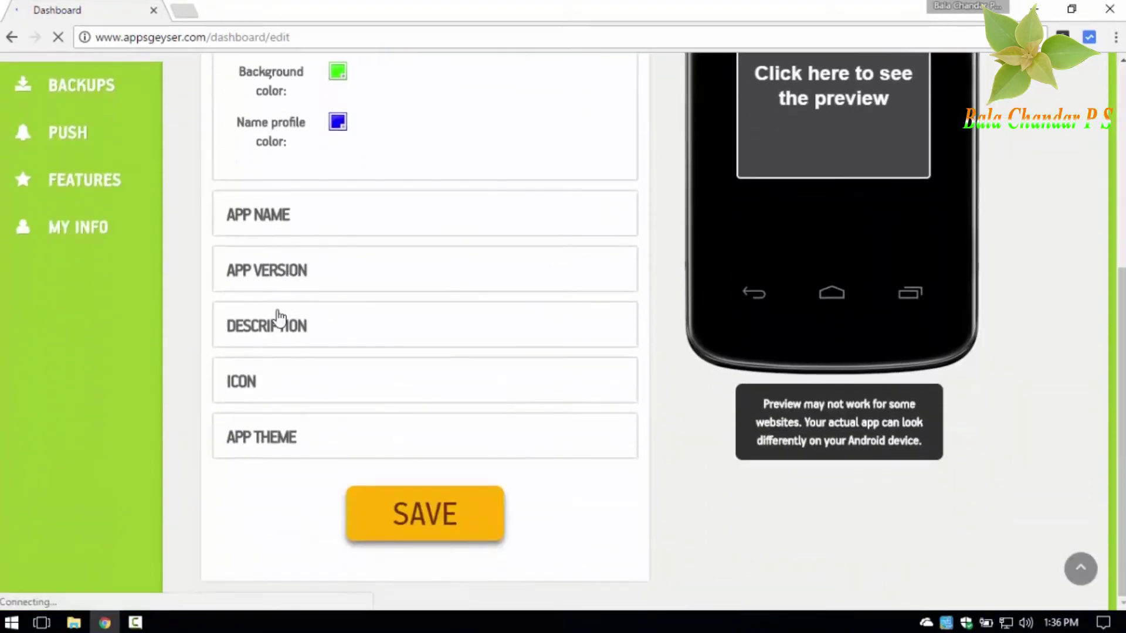
{"action": "left_click", "coordinate": [295, 281]}
{"action": "left_click_drag", "start_coordinate": [280, 277], "coordinate": [233, 287]}
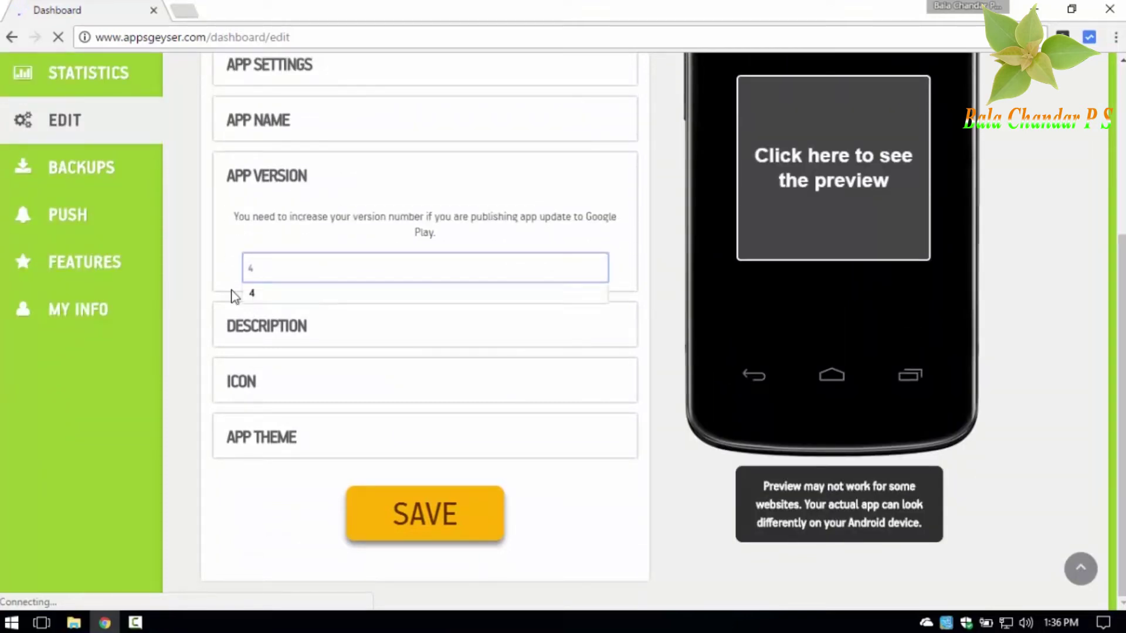
{"action": "type", "text": "."}
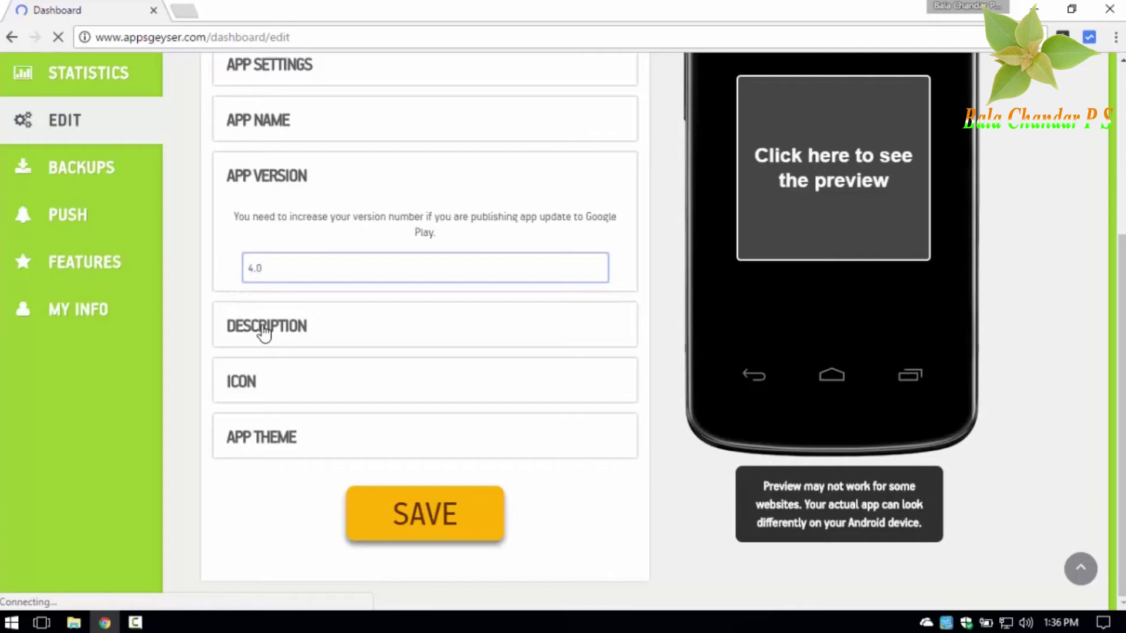
- Switch the app theme to Green and save the basic settings
{"action": "left_click", "coordinate": [264, 332]}
{"action": "left_click", "coordinate": [278, 402]}
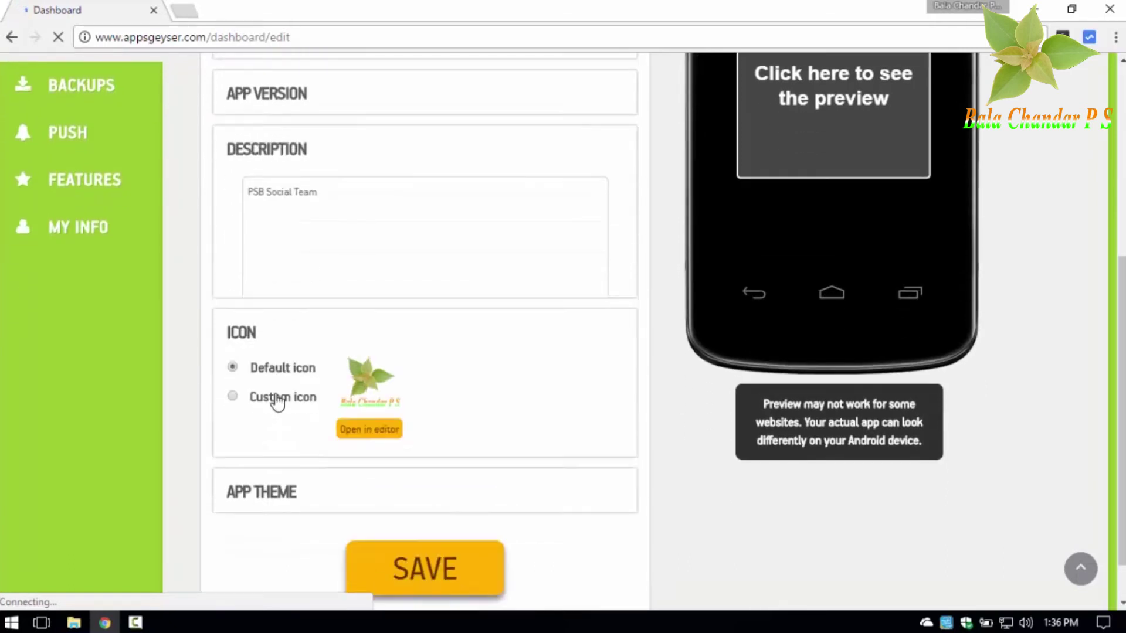
{"action": "left_click", "coordinate": [277, 457]}
{"action": "left_click", "coordinate": [308, 482]}
{"action": "scroll", "coordinate": [528, 516], "scroll_direction": "down", "scroll_amount": 3}
{"action": "left_click", "coordinate": [413, 534]}
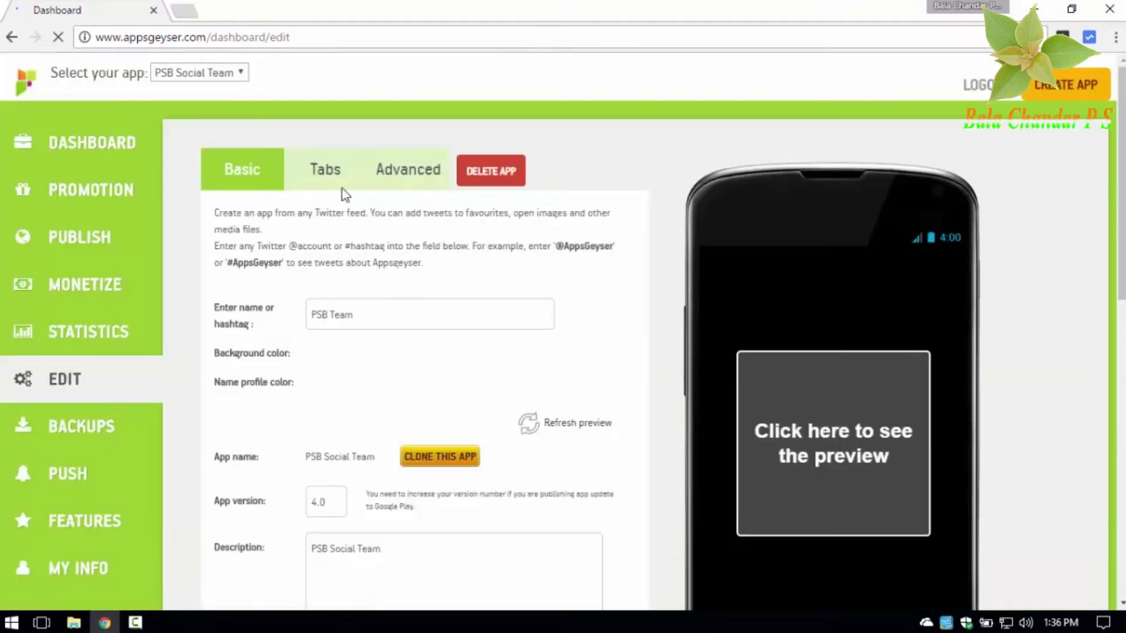
- Browse the tab types offered under Add Tab, then go to the Advanced settings
{"action": "left_click", "coordinate": [331, 212]}
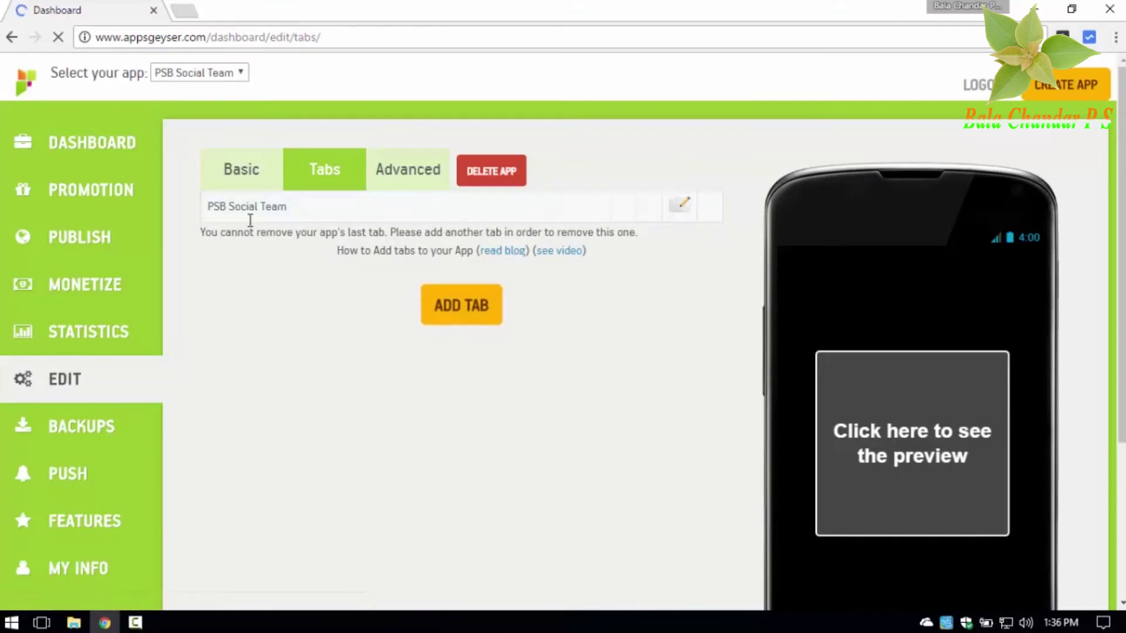
{"action": "left_click", "coordinate": [451, 309]}
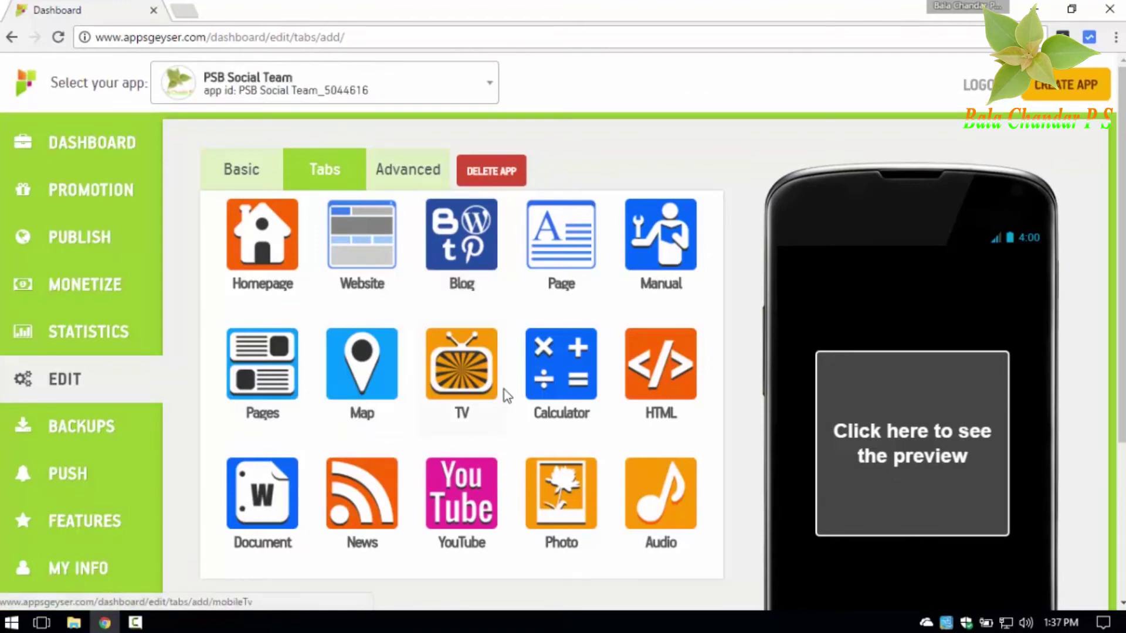
{"action": "scroll", "coordinate": [495, 390], "scroll_direction": "down", "scroll_amount": 2}
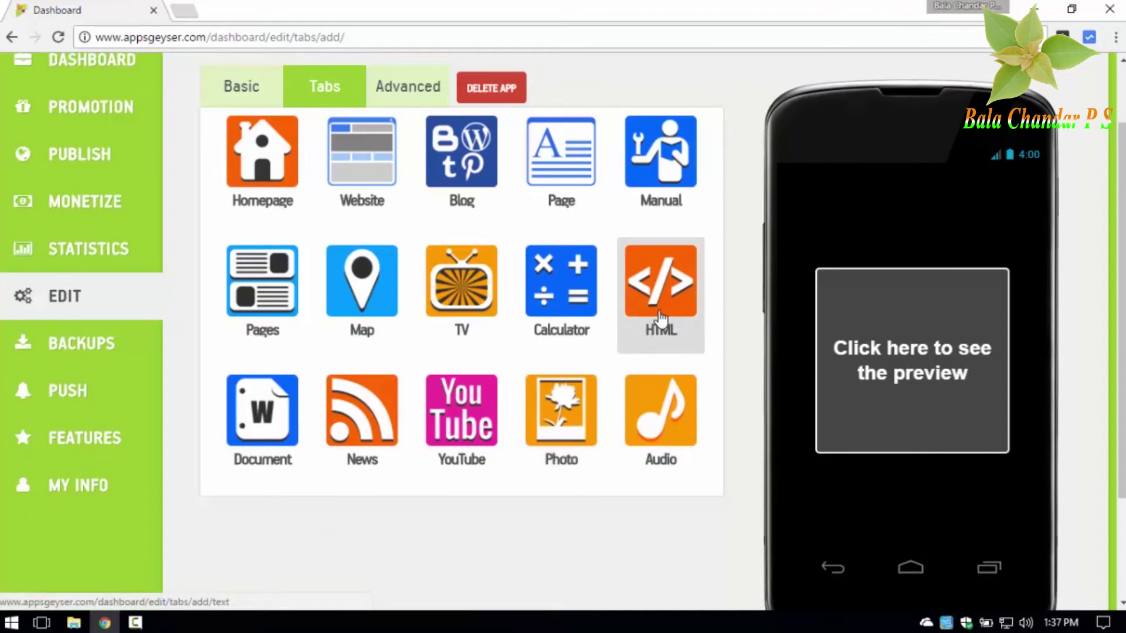
{"action": "scroll", "coordinate": [644, 352], "scroll_direction": "up", "scroll_amount": 2}
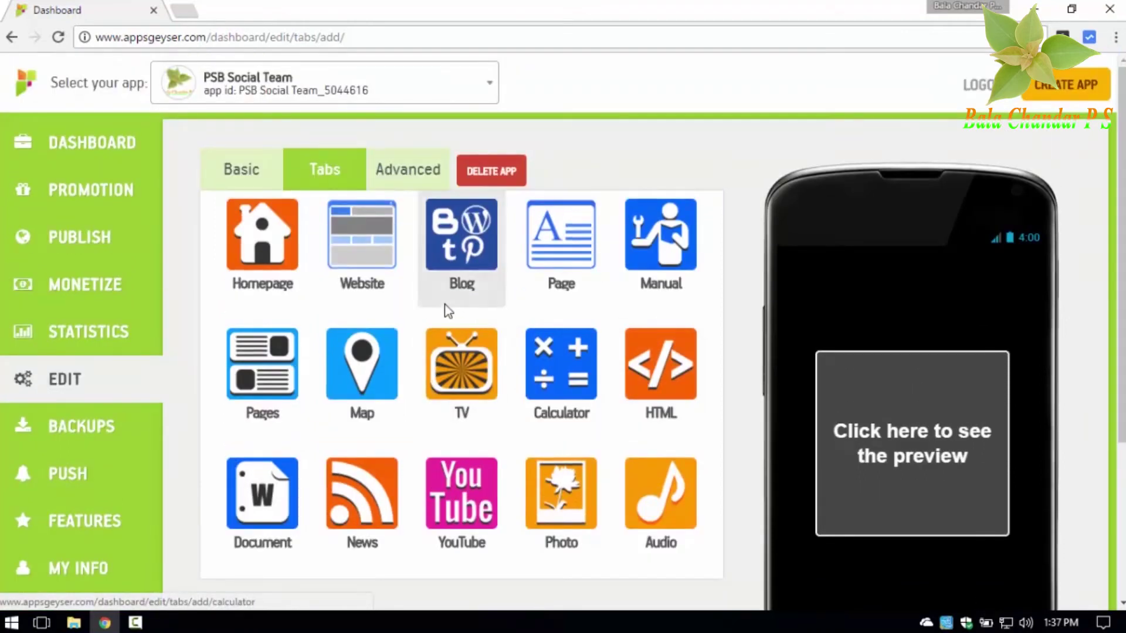
{"action": "scroll", "coordinate": [477, 450], "scroll_direction": "down", "scroll_amount": 4}
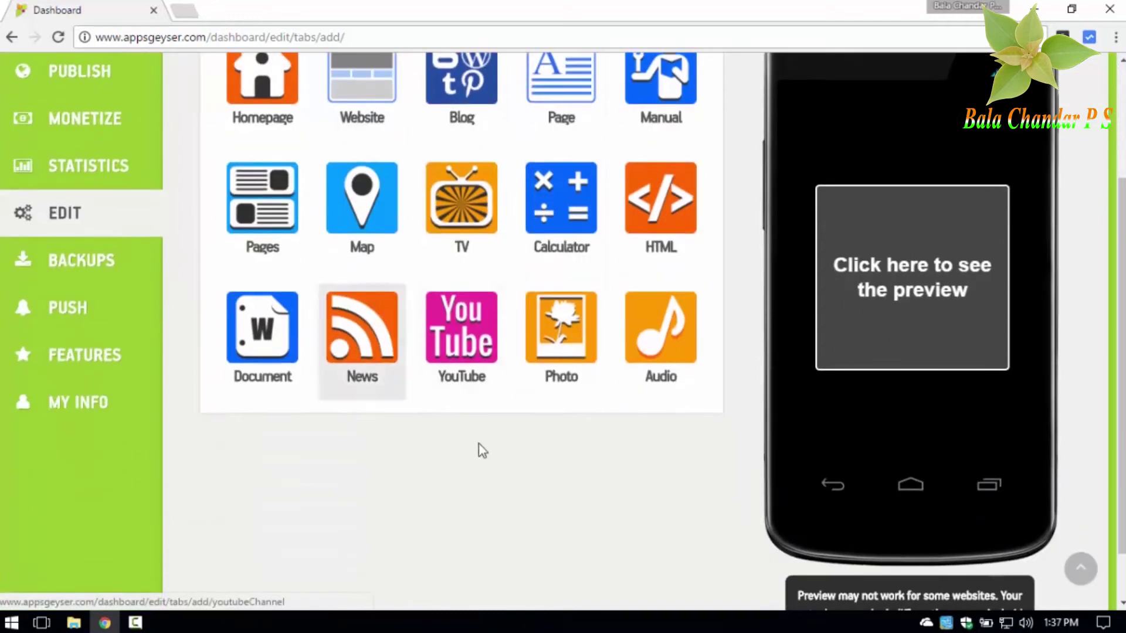
{"action": "scroll", "coordinate": [477, 450], "scroll_direction": "up", "scroll_amount": 2}
{"action": "left_click", "coordinate": [425, 102]}
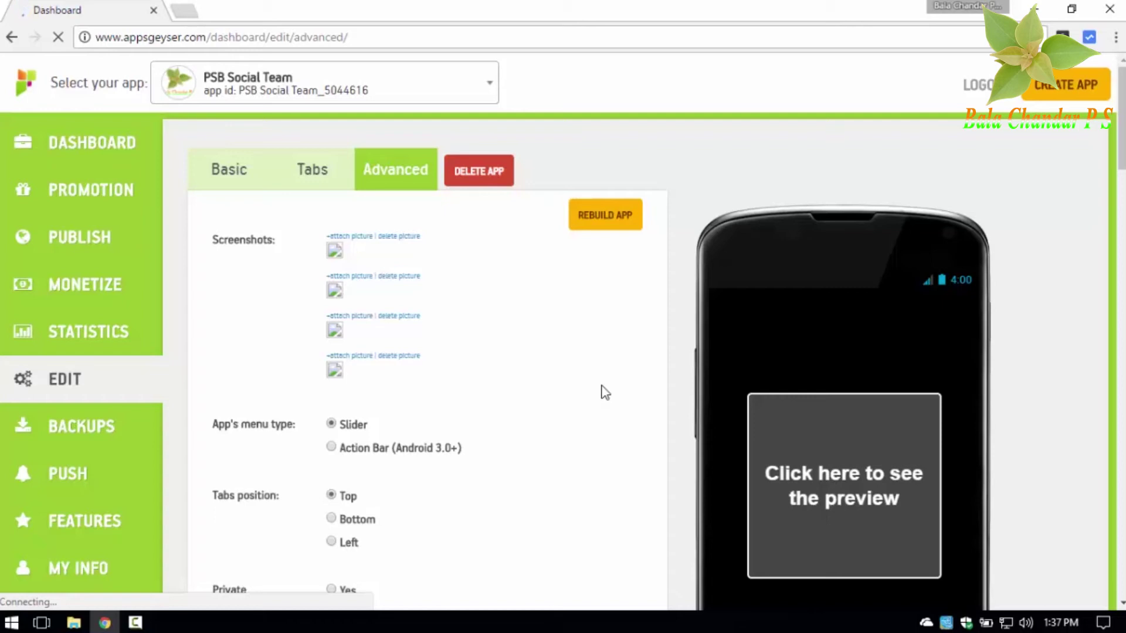
{"action": "left_click", "coordinate": [73, 623]}
{"action": "left_click", "coordinate": [73, 129]}
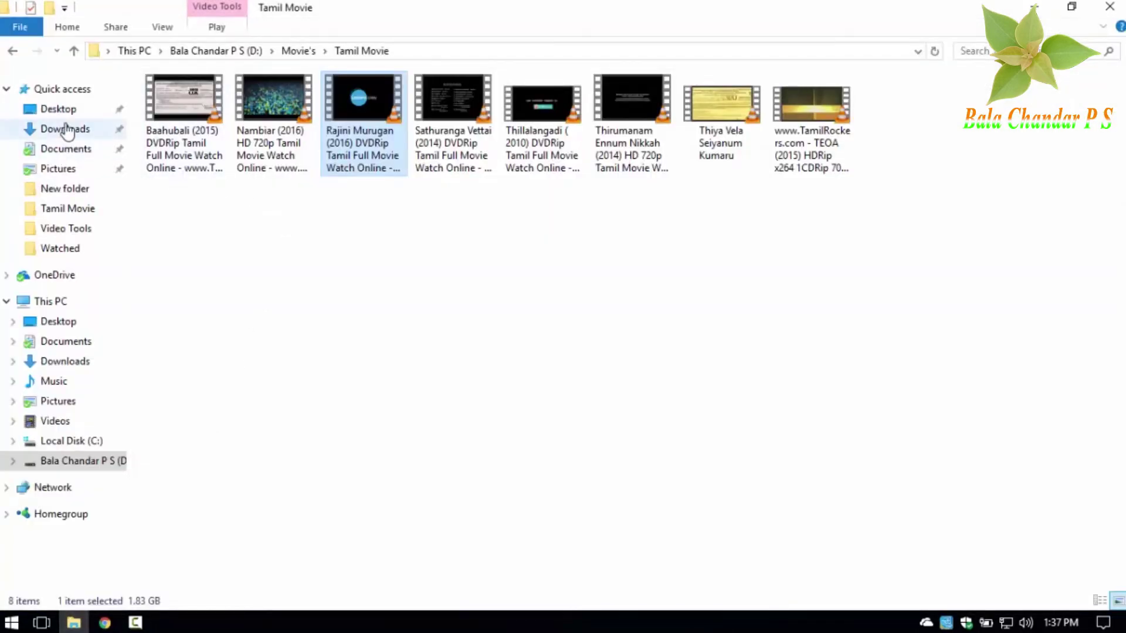
{"action": "double_click", "coordinate": [535, 132]}
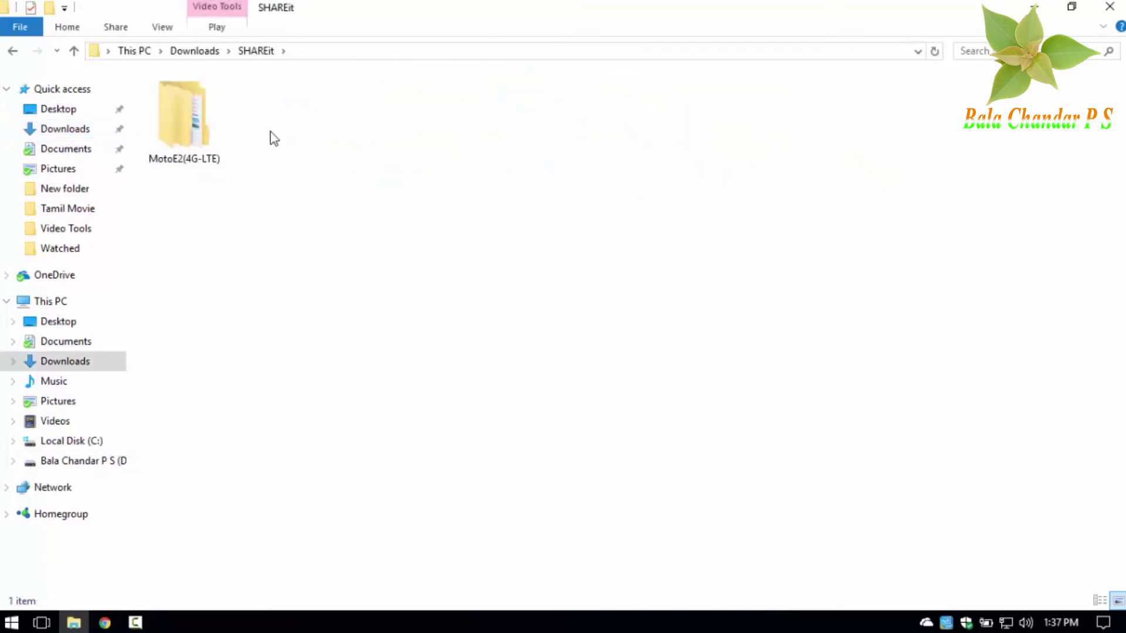
{"action": "left_click", "coordinate": [202, 132]}
{"action": "double_click", "coordinate": [203, 132]}
{"action": "double_click", "coordinate": [260, 131]}
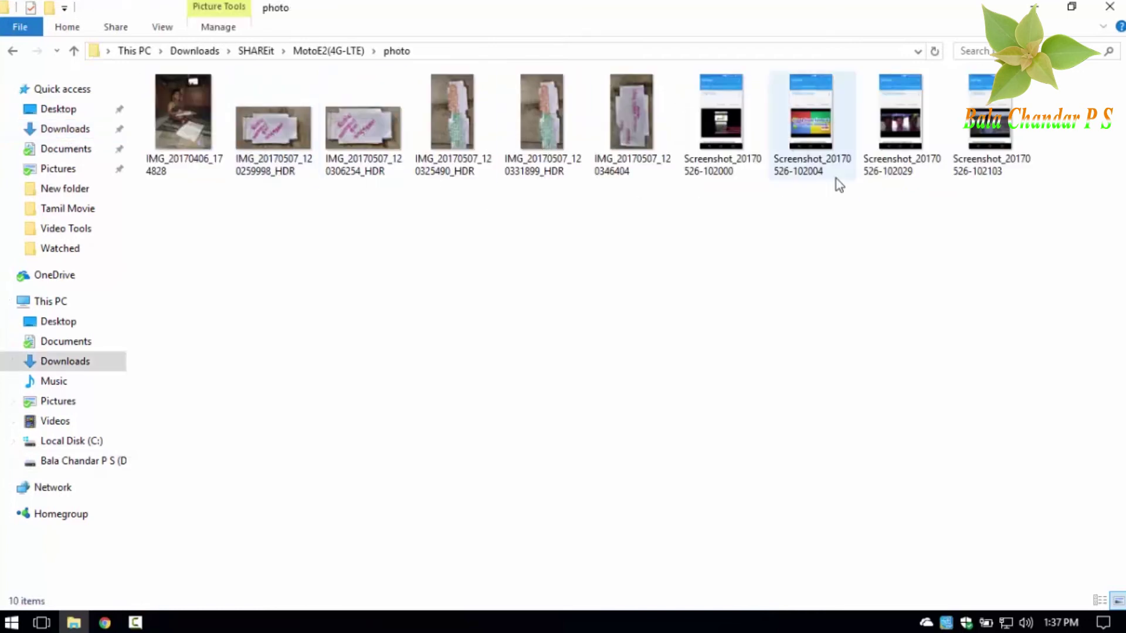
{"action": "left_click", "coordinate": [736, 158]}
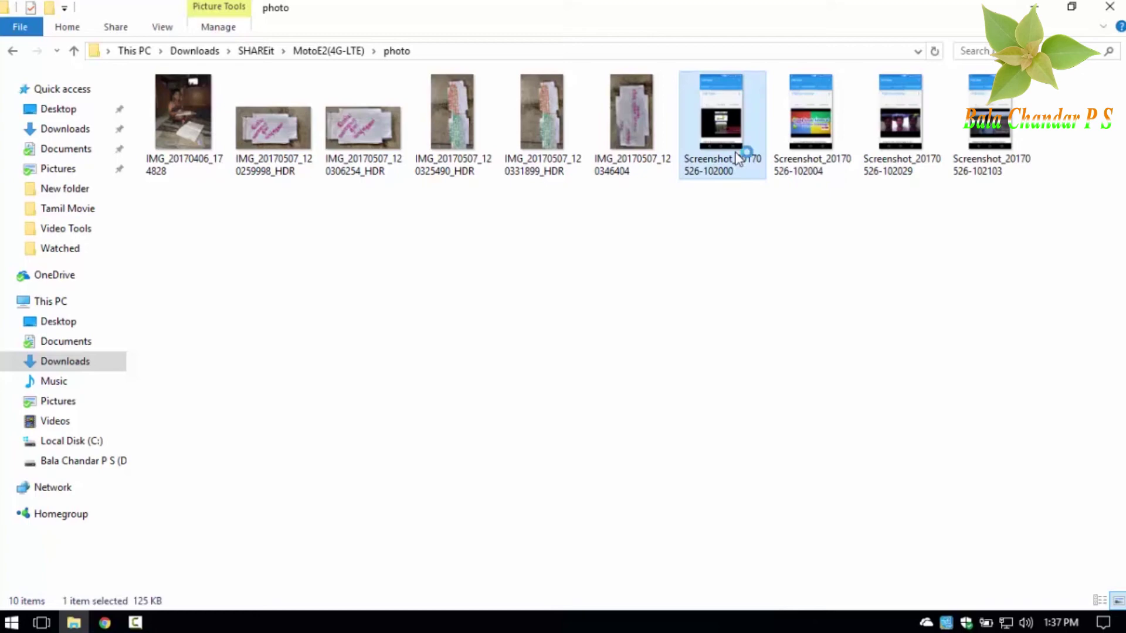
{"action": "double_click", "coordinate": [731, 157]}
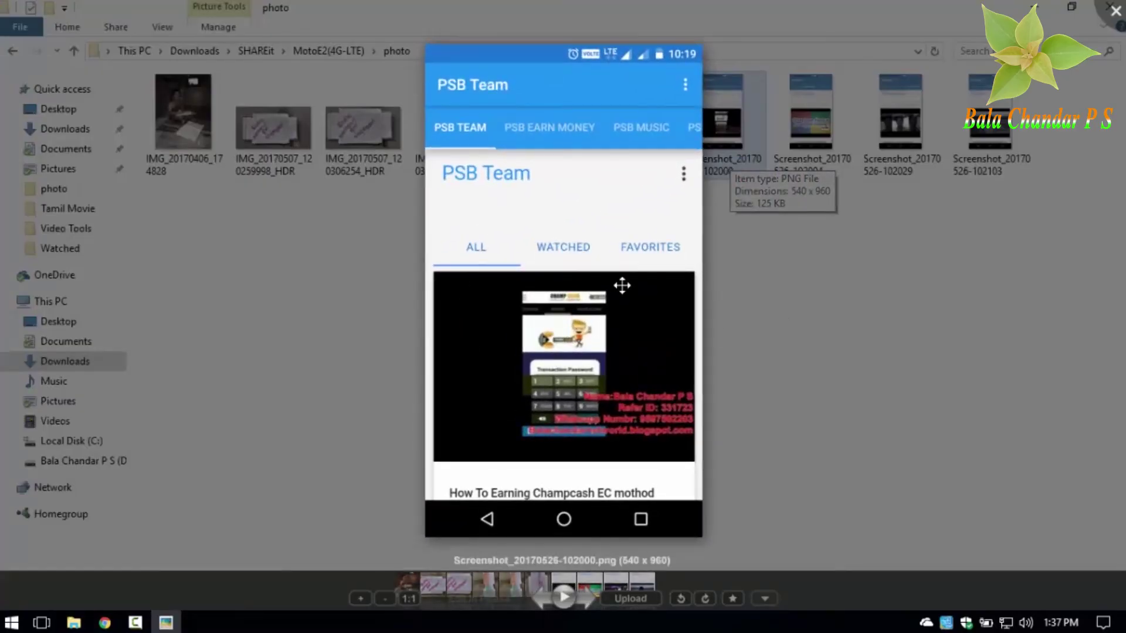
{"action": "key", "text": "Right"}
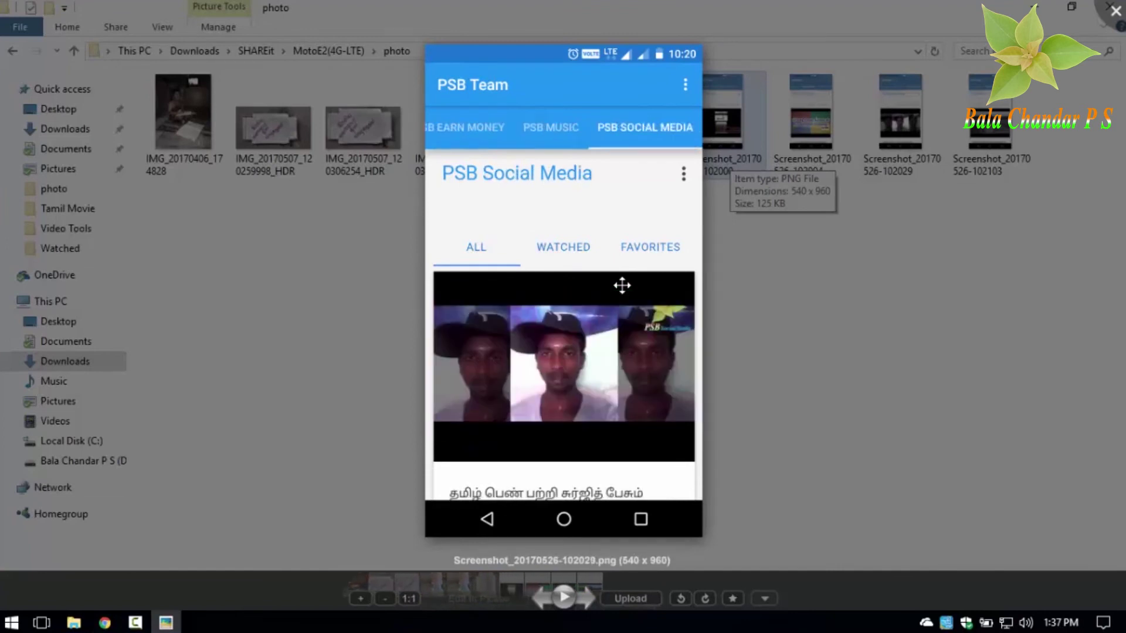
{"action": "key", "text": "Right"}
{"action": "key", "text": "Left"}
{"action": "key", "text": "Left"}
{"action": "key", "text": "Left"}
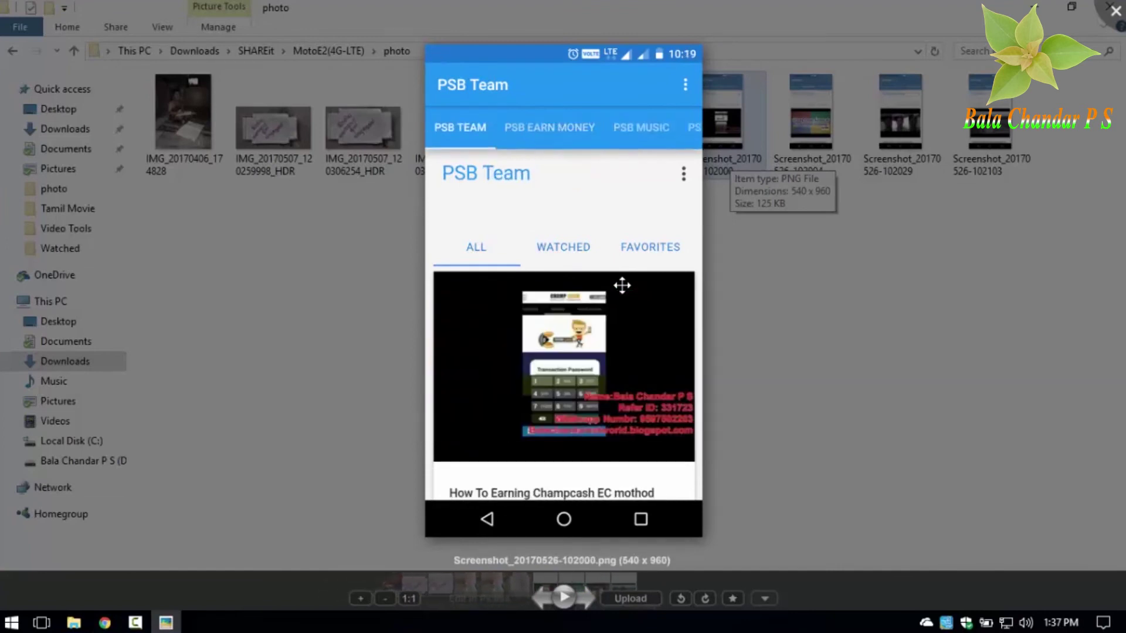
{"action": "key", "text": "Escape"}
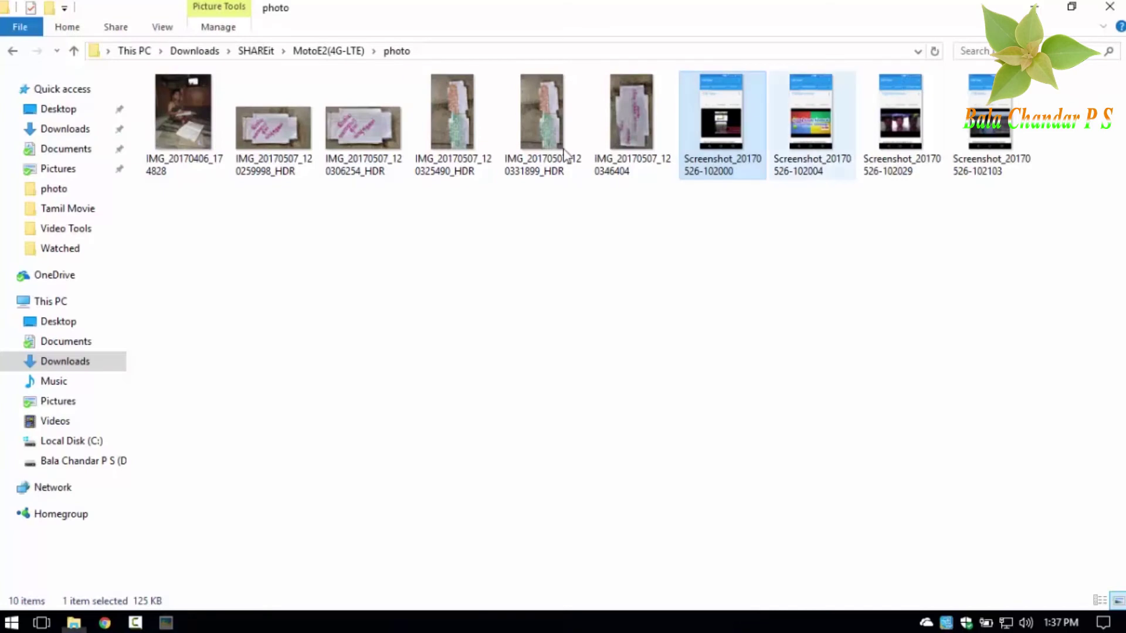
{"action": "left_click", "coordinate": [1033, 9]}
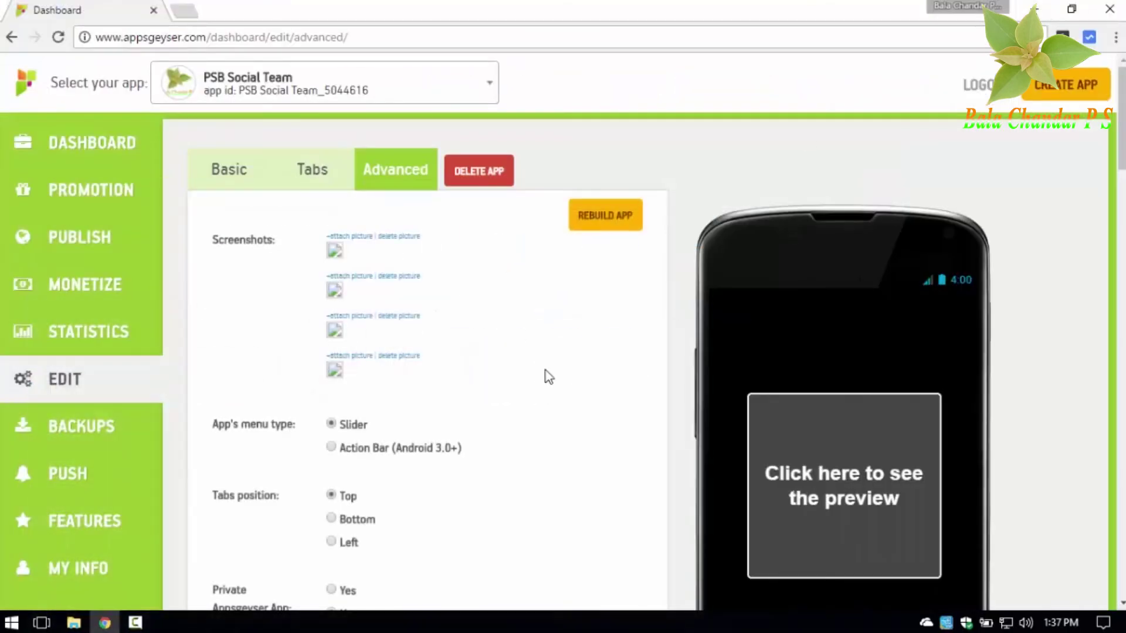
{"action": "scroll", "coordinate": [411, 481], "scroll_direction": "down", "scroll_amount": 2}
{"action": "scroll", "coordinate": [475, 304], "scroll_direction": "down", "scroll_amount": 4}
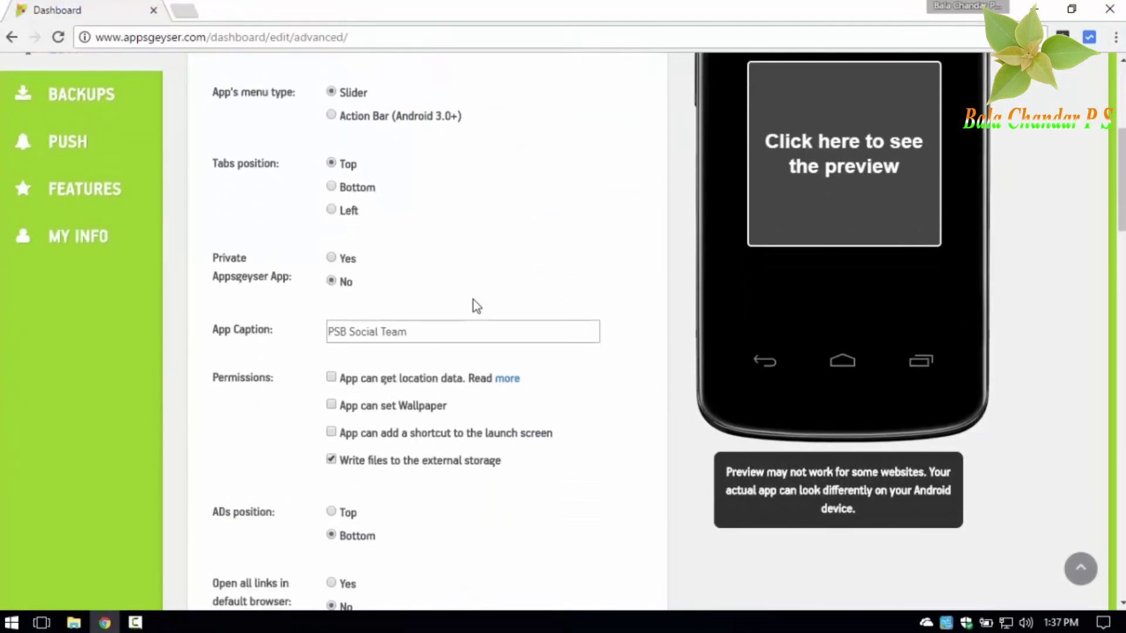
{"action": "scroll", "coordinate": [465, 394], "scroll_direction": "down", "scroll_amount": 4}
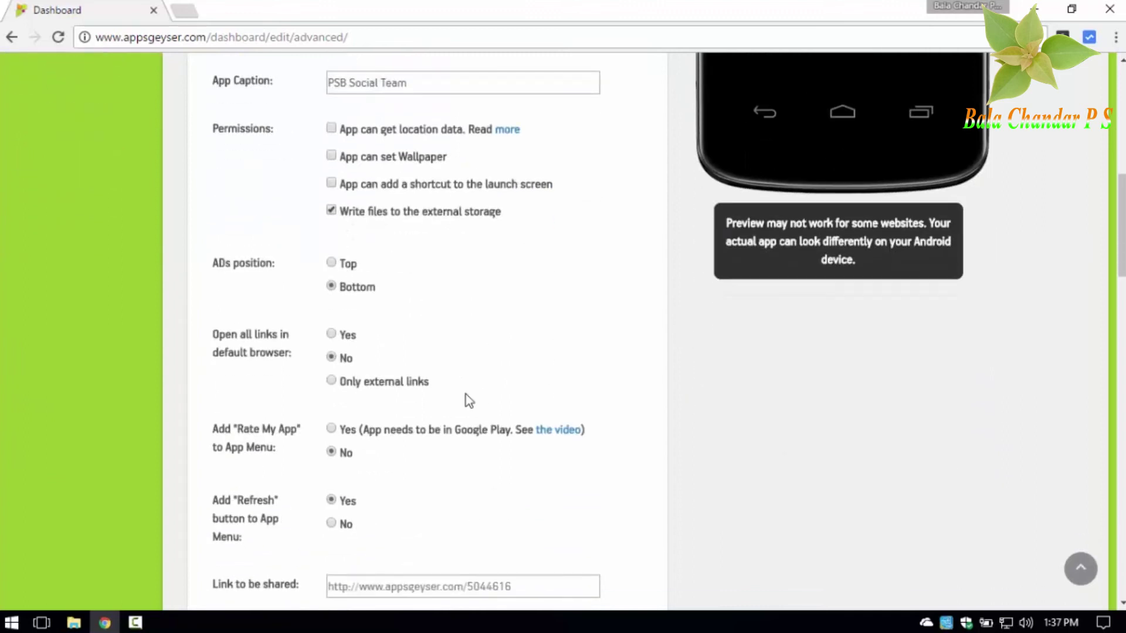
- Browse to Downloads > SHAREit > MotoE2(4G-LTE) > photo to attach a screenshot
{"action": "scroll", "coordinate": [465, 397], "scroll_direction": "up", "scroll_amount": 9}
{"action": "left_click", "coordinate": [344, 158]}
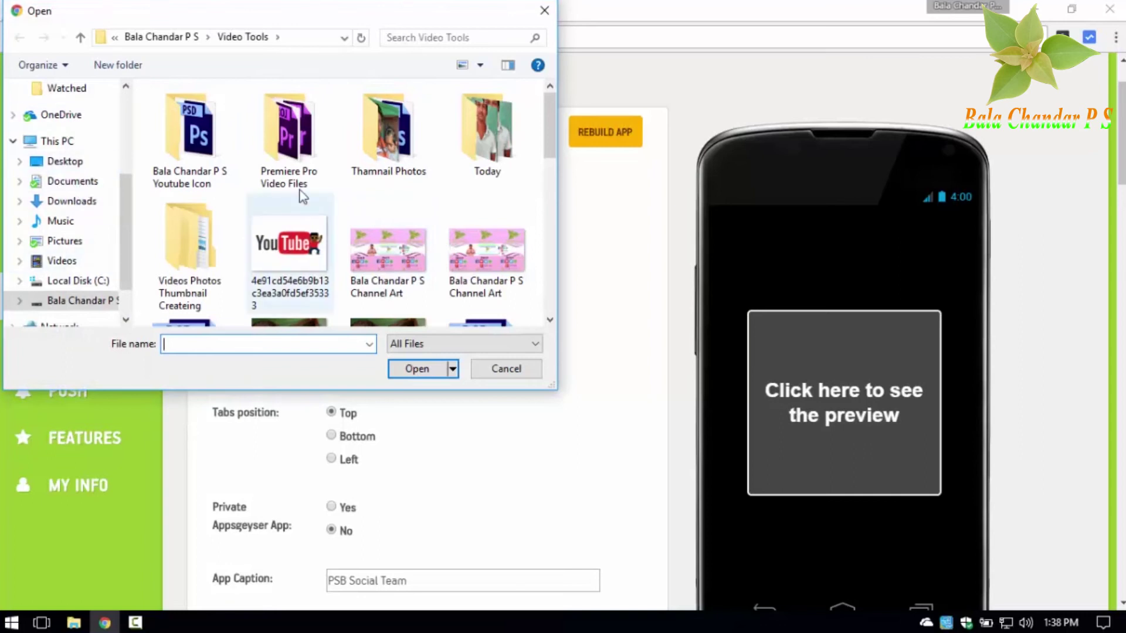
{"action": "left_click", "coordinate": [71, 201]}
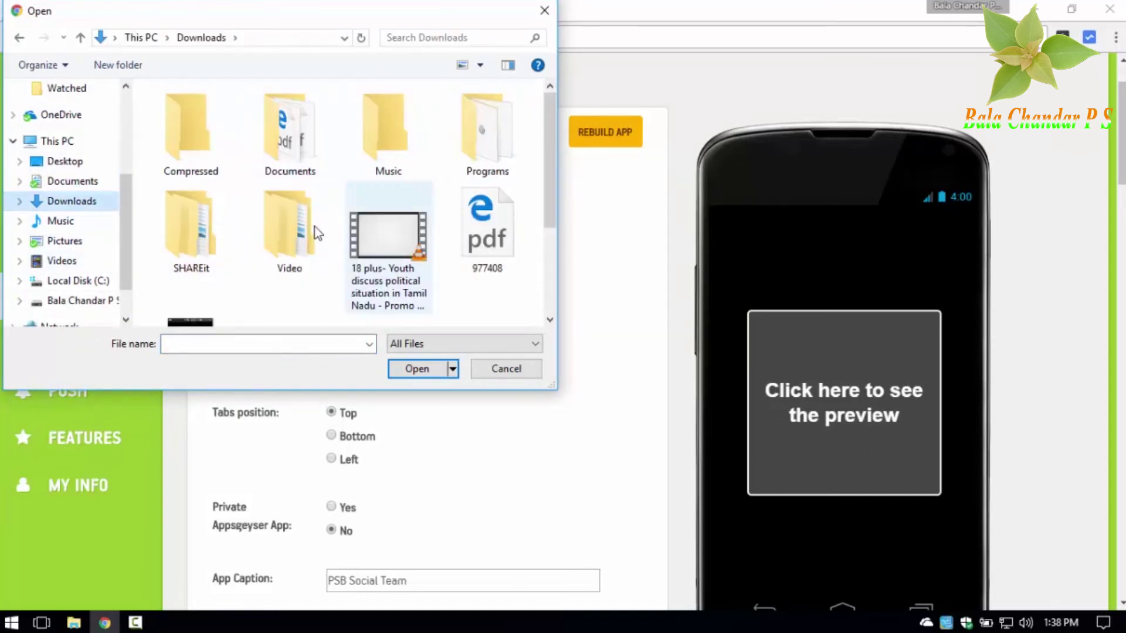
{"action": "double_click", "coordinate": [259, 226]}
{"action": "left_click", "coordinate": [201, 37]}
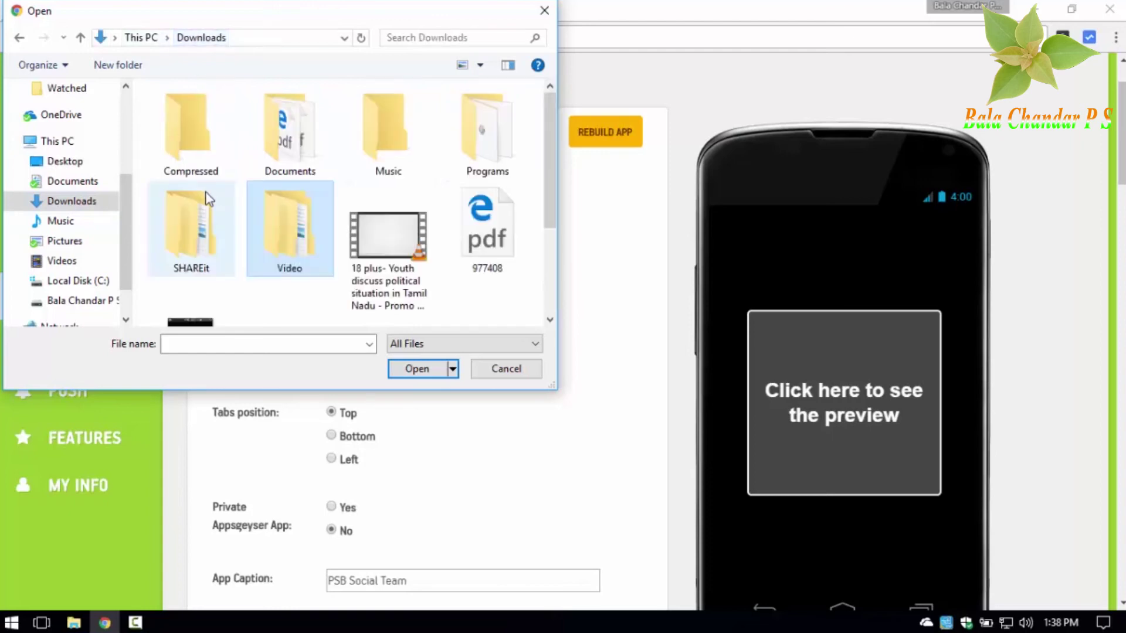
{"action": "double_click", "coordinate": [198, 212]}
{"action": "double_click", "coordinate": [202, 130]}
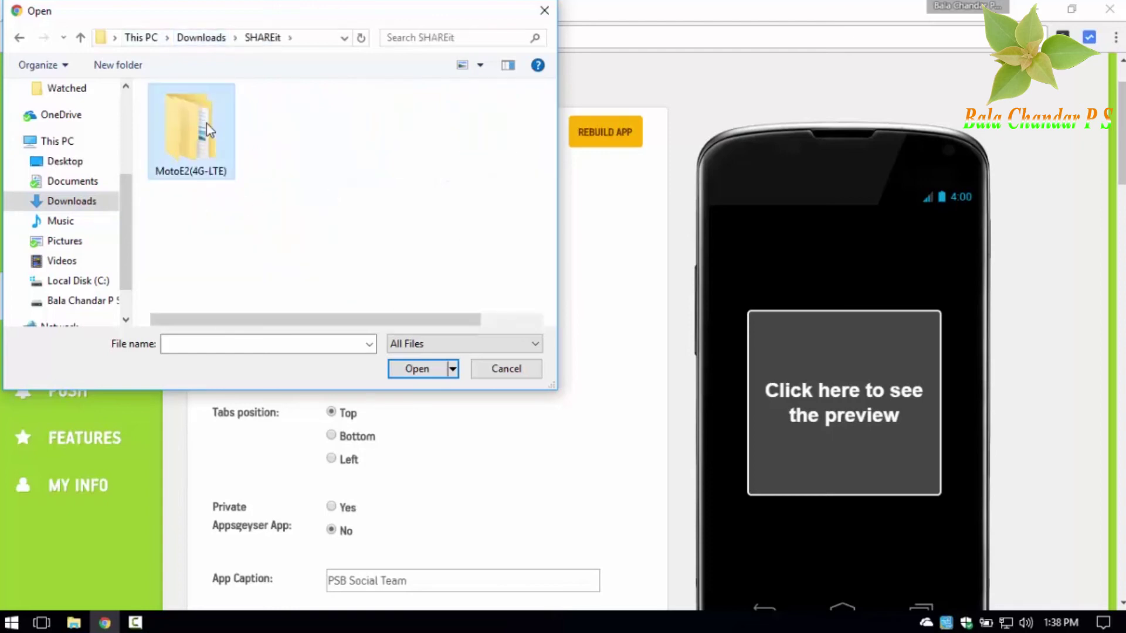
{"action": "double_click", "coordinate": [251, 131]}
{"action": "left_click", "coordinate": [396, 271]}
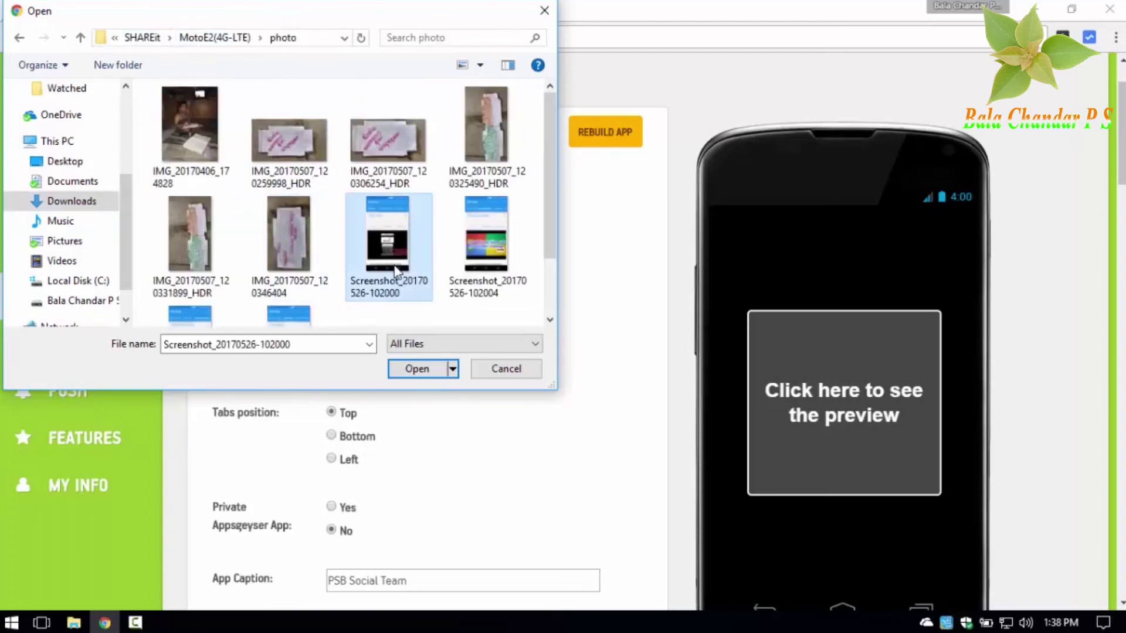
{"action": "left_click", "coordinate": [493, 370]}
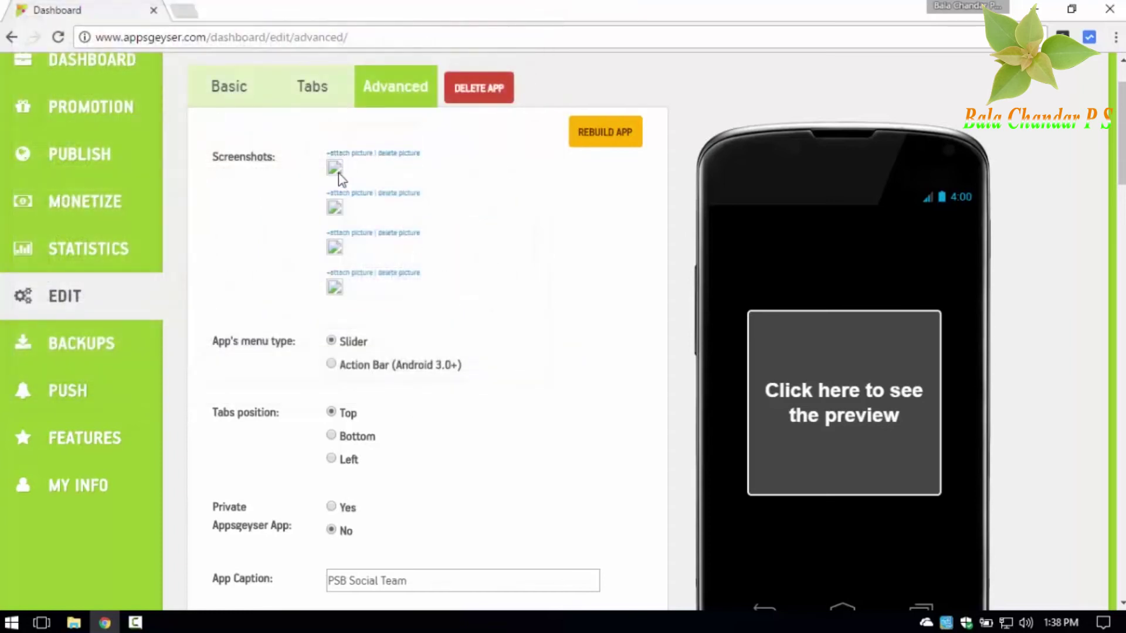
{"action": "scroll", "coordinate": [432, 397], "scroll_direction": "down", "scroll_amount": 5}
{"action": "scroll", "coordinate": [427, 387], "scroll_direction": "down", "scroll_amount": 4}
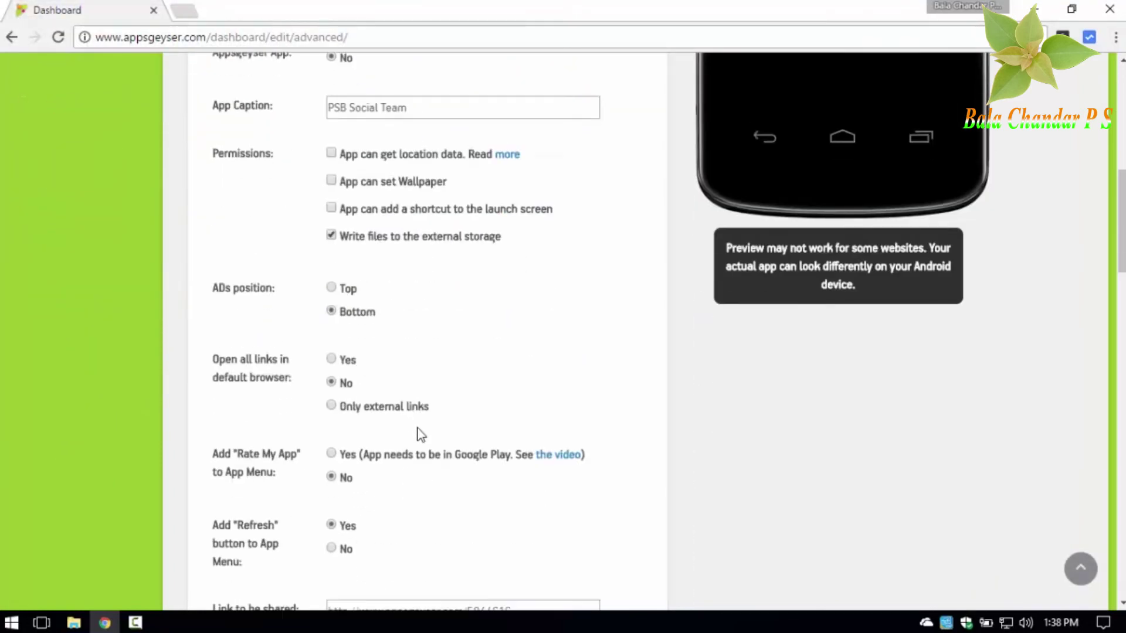
{"action": "scroll", "coordinate": [417, 435], "scroll_direction": "down", "scroll_amount": 8}
{"action": "scroll", "coordinate": [420, 438], "scroll_direction": "down", "scroll_amount": 8}
{"action": "scroll", "coordinate": [442, 468], "scroll_direction": "down", "scroll_amount": 8}
{"action": "scroll", "coordinate": [460, 490], "scroll_direction": "down", "scroll_amount": 3}
{"action": "scroll", "coordinate": [461, 440], "scroll_direction": "up", "scroll_amount": 10}
{"action": "scroll", "coordinate": [460, 435], "scroll_direction": "up", "scroll_amount": 10}
{"action": "scroll", "coordinate": [461, 440], "scroll_direction": "up", "scroll_amount": 10}
{"action": "scroll", "coordinate": [460, 440], "scroll_direction": "up", "scroll_amount": 3}
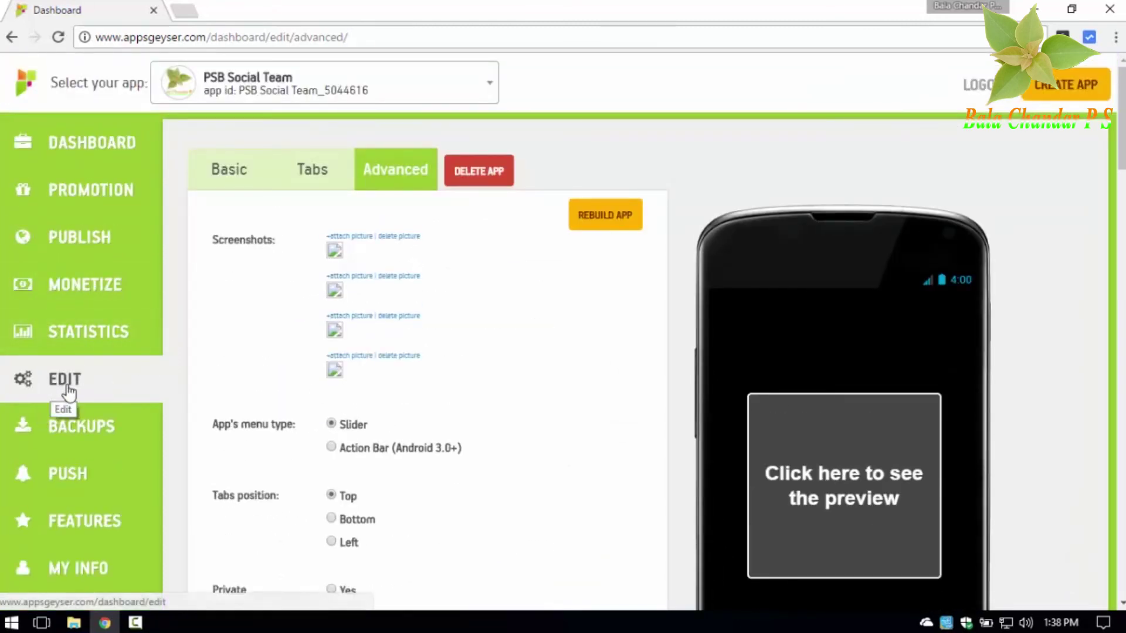
- Start an APK build via DOWNLOAD in the Large QR Widget on the Publish page
{"action": "left_click", "coordinate": [87, 245]}
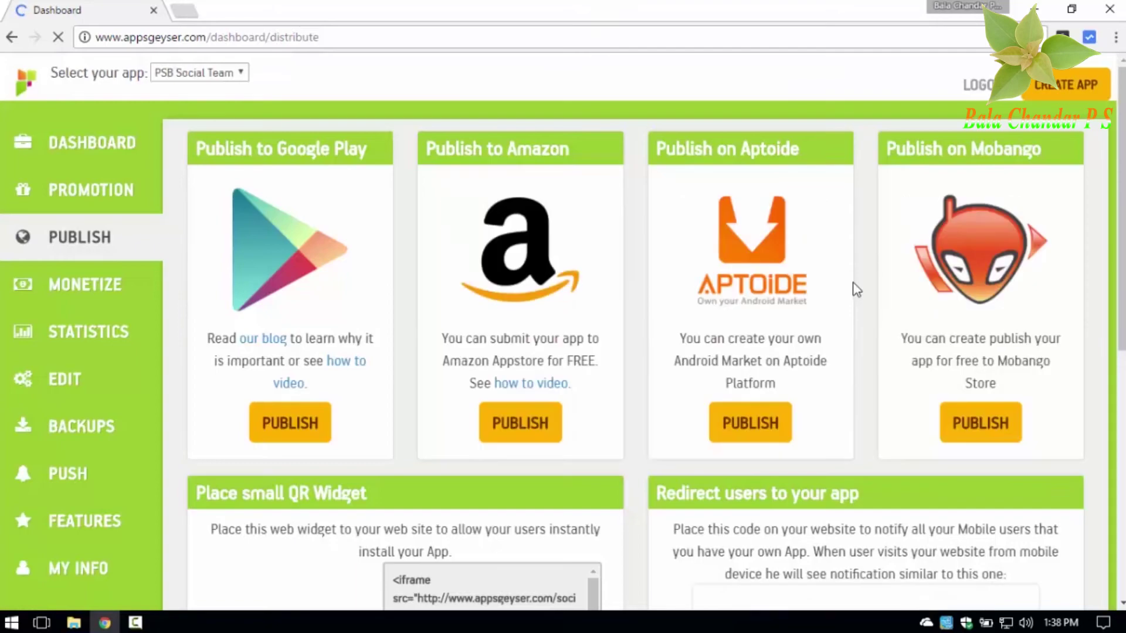
{"action": "scroll", "coordinate": [744, 359], "scroll_direction": "down", "scroll_amount": 3}
{"action": "scroll", "coordinate": [696, 449], "scroll_direction": "down", "scroll_amount": 3}
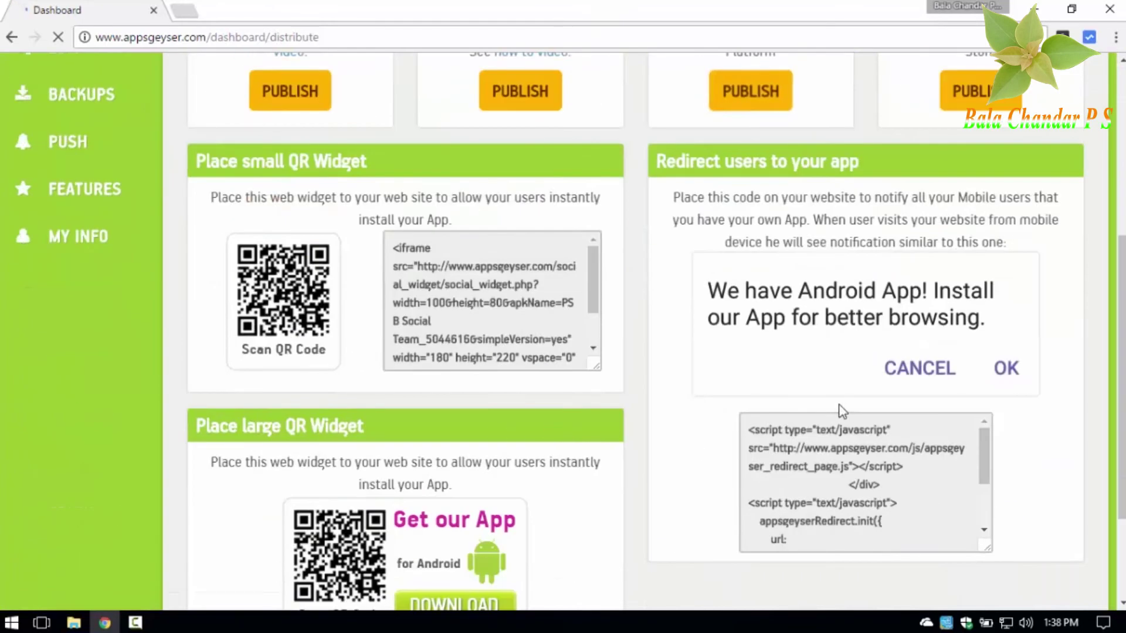
{"action": "scroll", "coordinate": [618, 445], "scroll_direction": "down", "scroll_amount": 2}
{"action": "scroll", "coordinate": [323, 373], "scroll_direction": "down", "scroll_amount": 1}
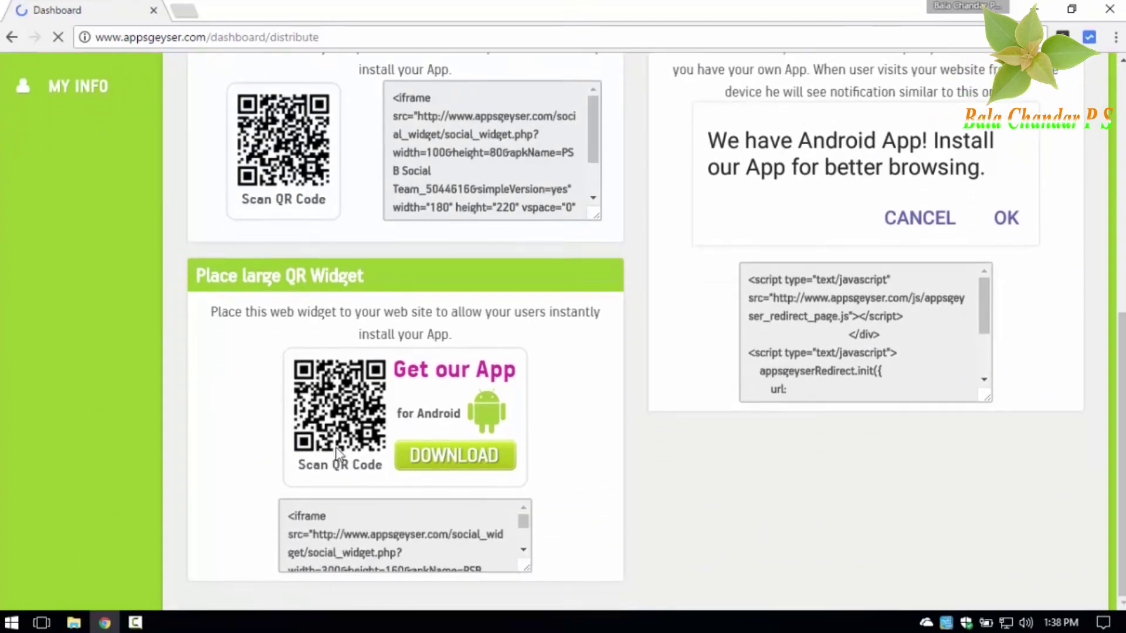
{"action": "left_click", "coordinate": [428, 457]}
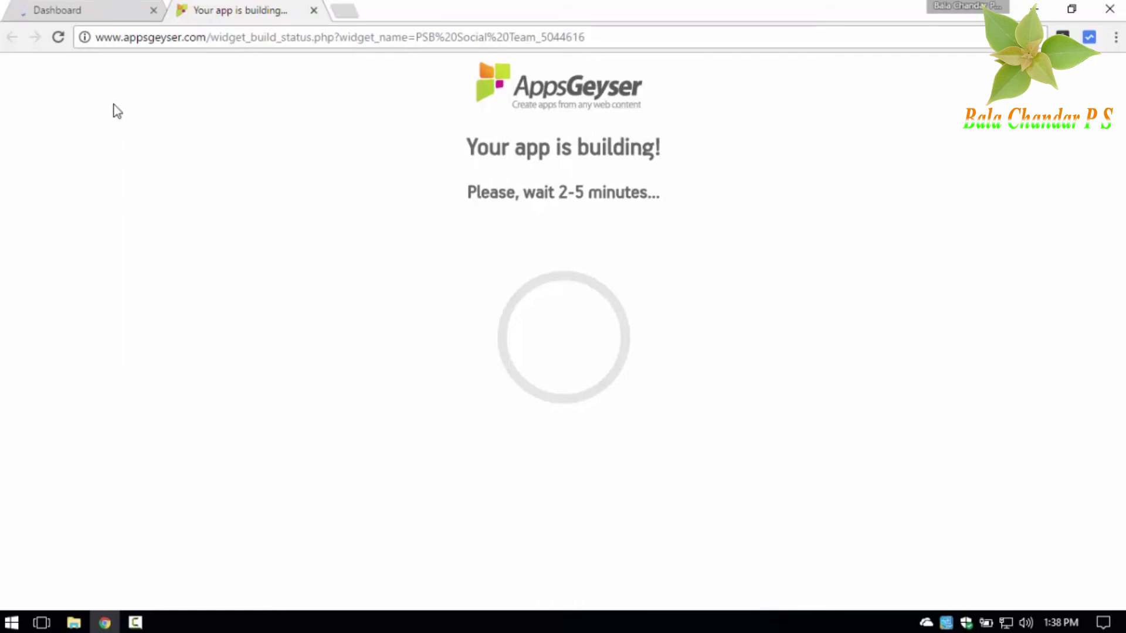
- Close the 'Your app is building' tab and return to the top of the publishing options
{"action": "left_click", "coordinate": [313, 10]}
{"action": "scroll", "coordinate": [173, 252], "scroll_direction": "up", "scroll_amount": 1}
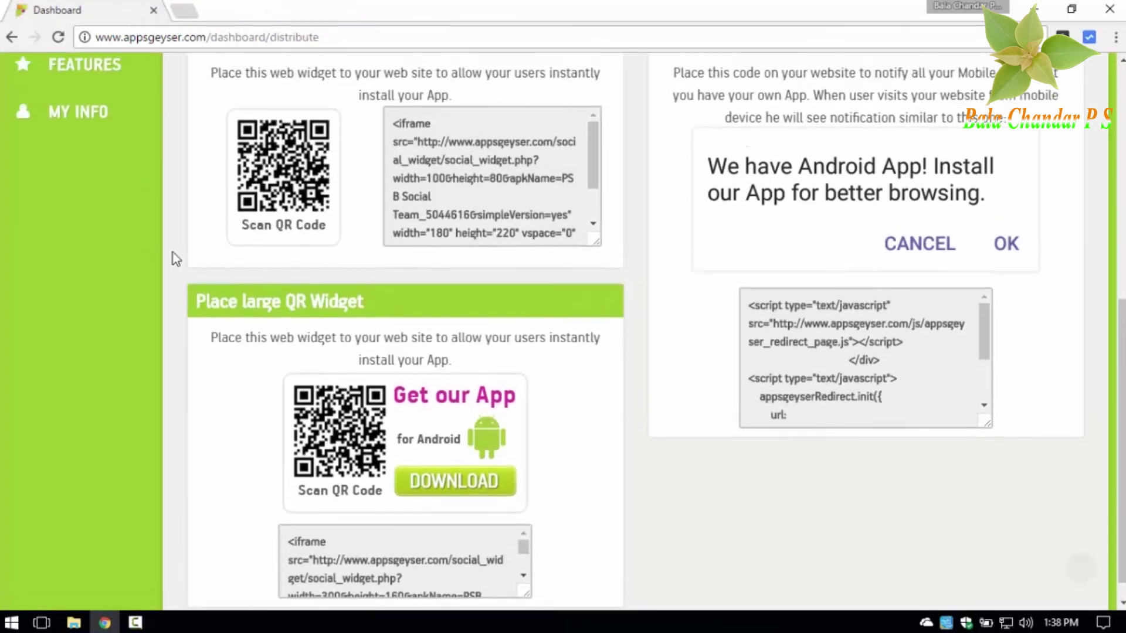
{"action": "scroll", "coordinate": [235, 276], "scroll_direction": "up", "scroll_amount": 4}
{"action": "scroll", "coordinate": [194, 293], "scroll_direction": "up", "scroll_amount": 2}
{"action": "scroll", "coordinate": [146, 296], "scroll_direction": "up", "scroll_amount": 1}
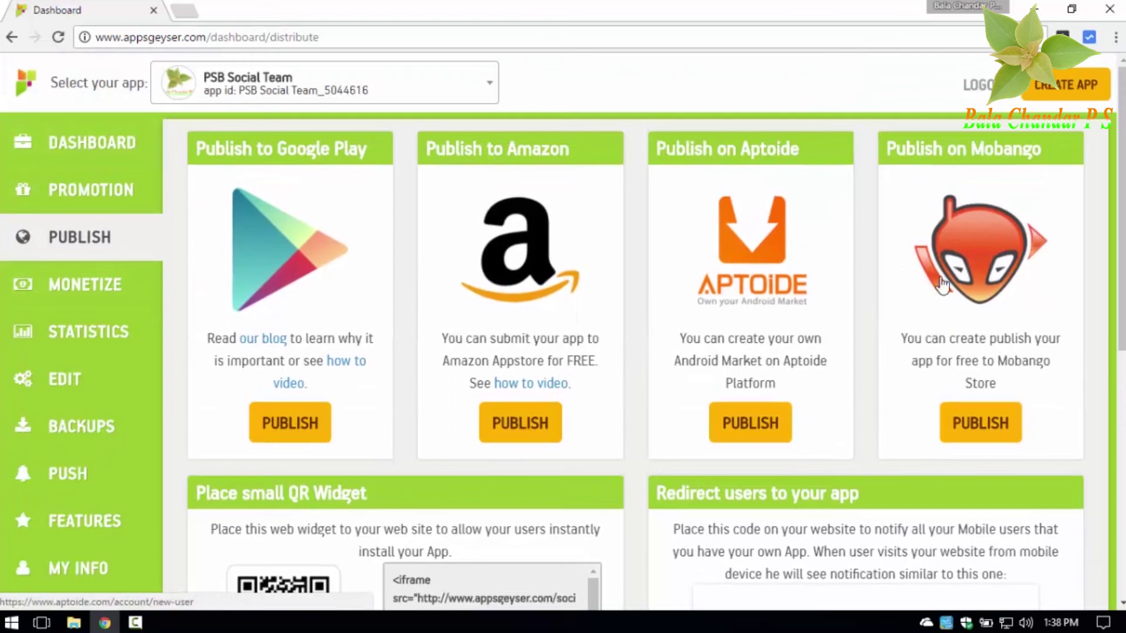
{"action": "scroll", "coordinate": [494, 358], "scroll_direction": "down", "scroll_amount": 3}
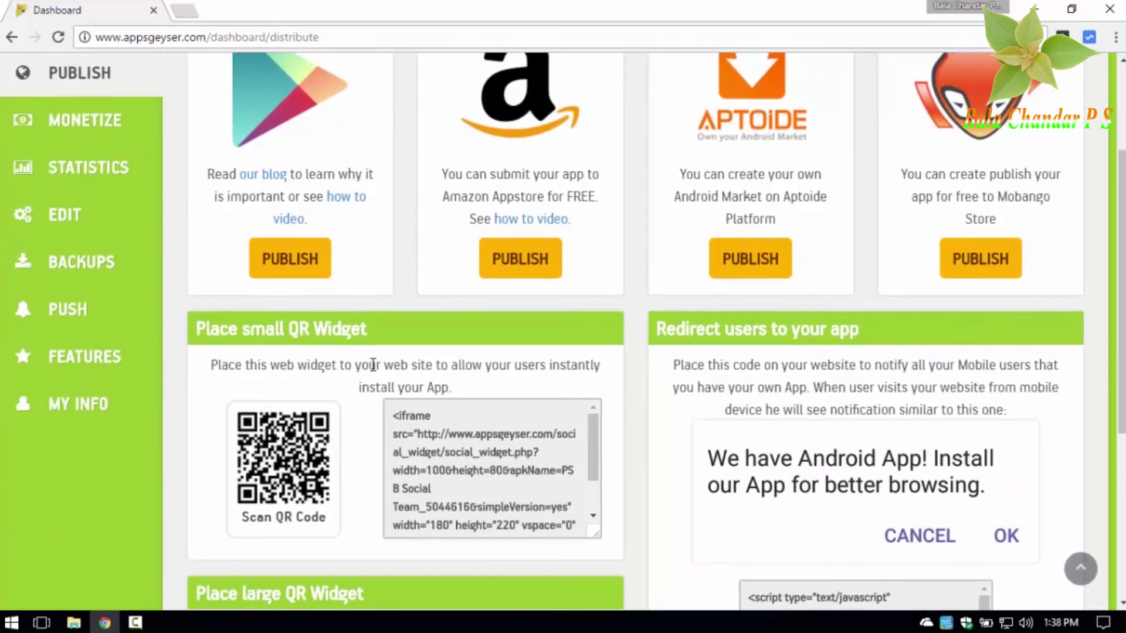
{"action": "scroll", "coordinate": [371, 364], "scroll_direction": "up", "scroll_amount": 3}
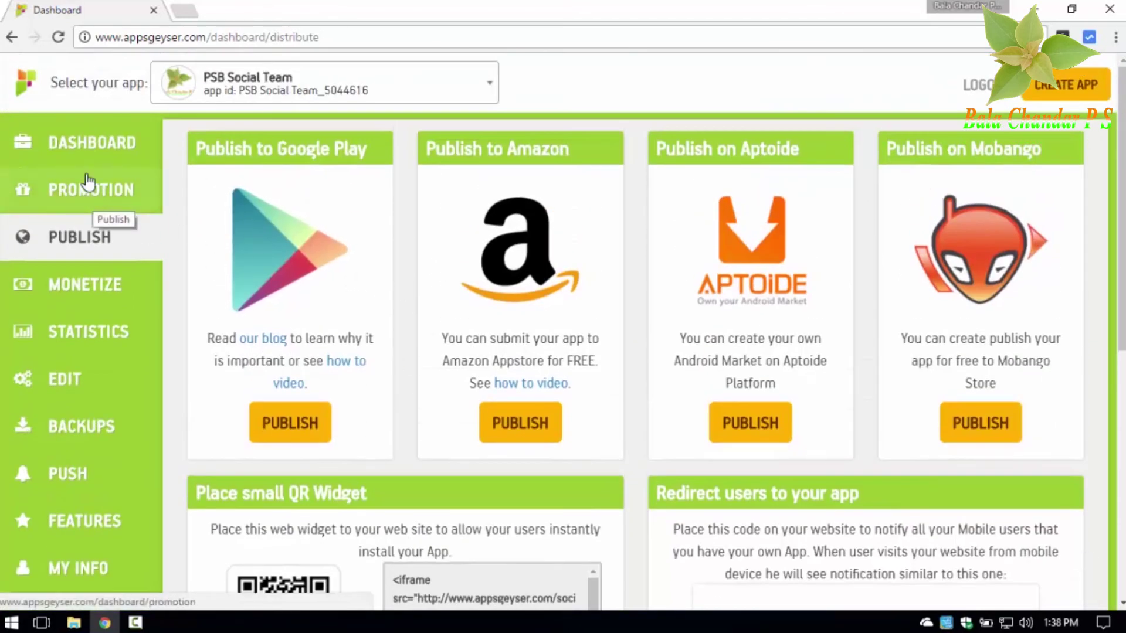
- Open the PSB Social Team dashboard, view its Monetize panel, and scroll back up
{"action": "left_click", "coordinate": [83, 153]}
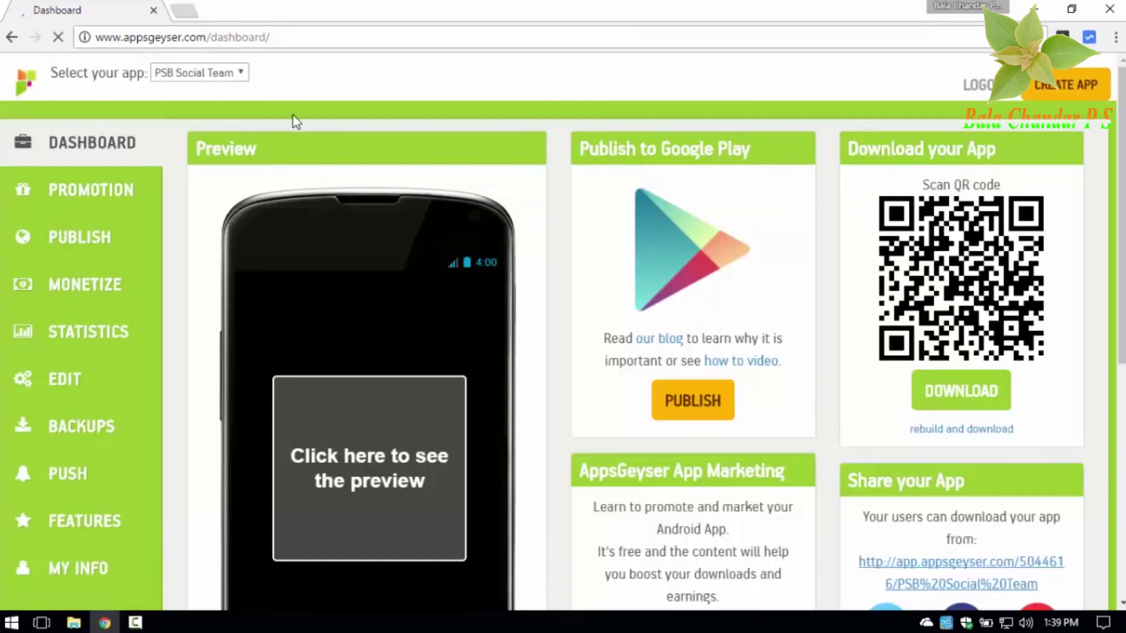
{"action": "scroll", "coordinate": [545, 427], "scroll_direction": "down", "scroll_amount": 3}
{"action": "scroll", "coordinate": [522, 467], "scroll_direction": "down", "scroll_amount": 2}
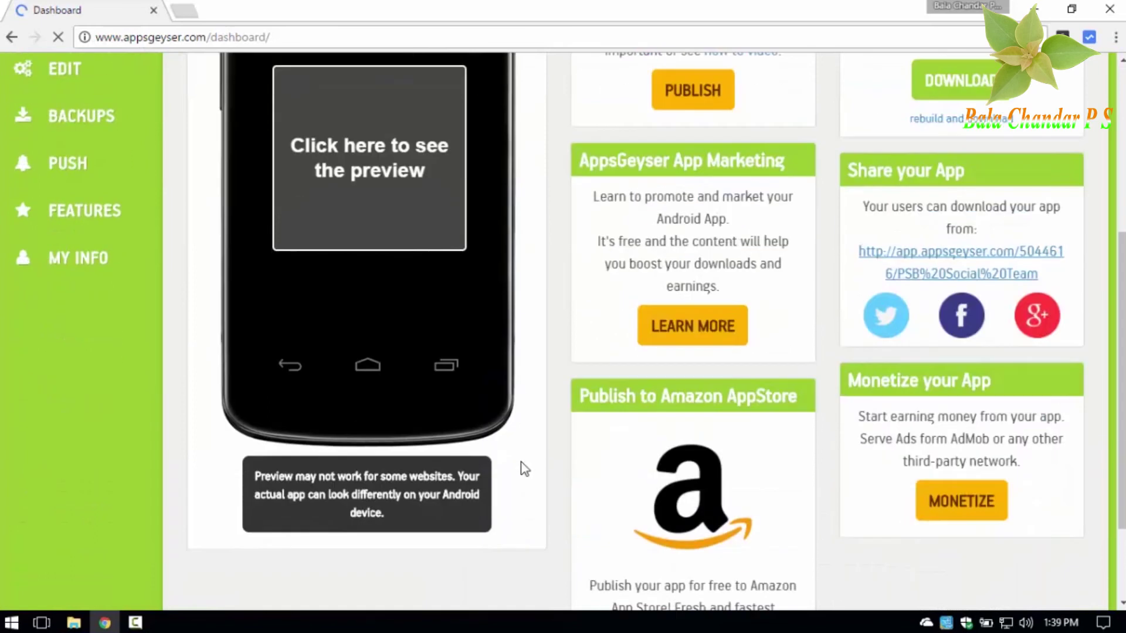
{"action": "scroll", "coordinate": [645, 497], "scroll_direction": "down", "scroll_amount": 2}
{"action": "left_click", "coordinate": [938, 381]}
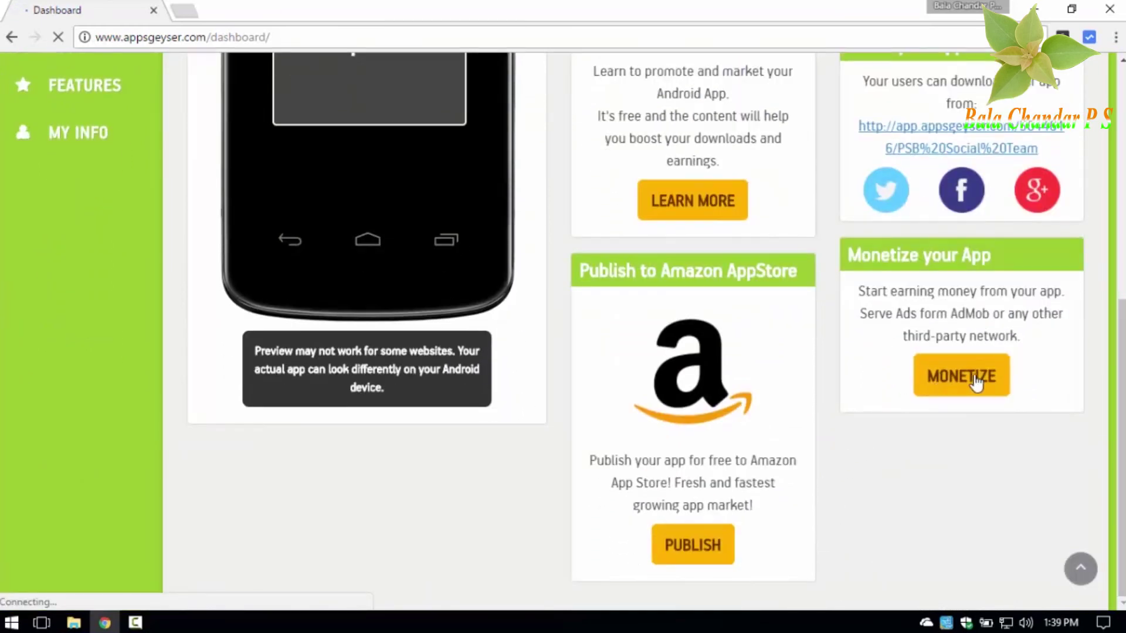
{"action": "scroll", "coordinate": [839, 522], "scroll_direction": "up", "scroll_amount": 5}
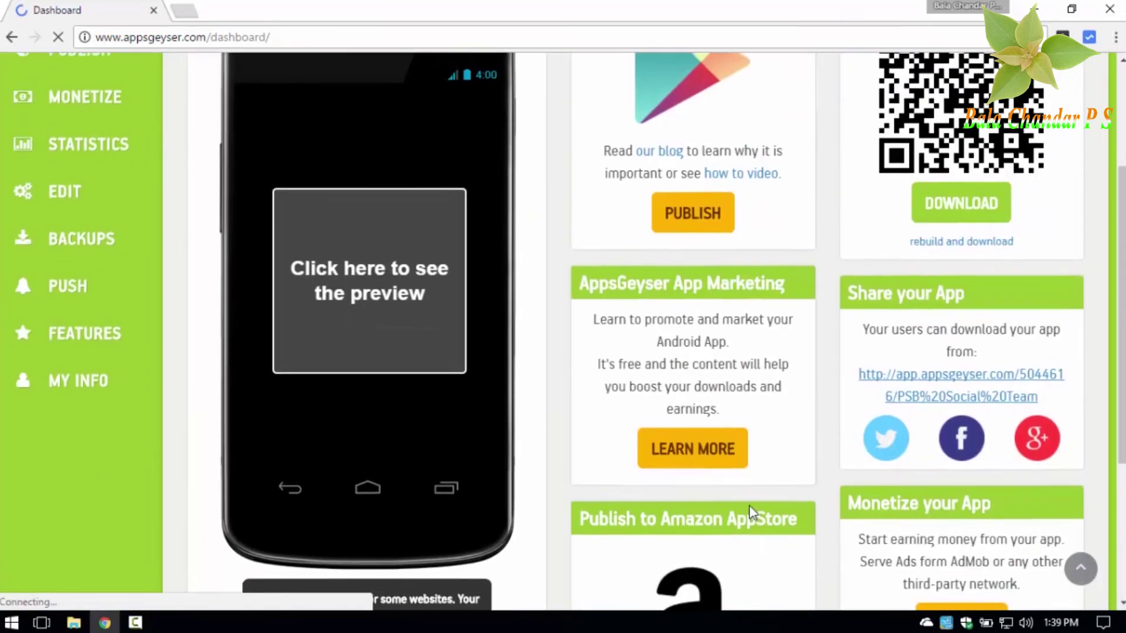
{"action": "scroll", "coordinate": [645, 469], "scroll_direction": "up", "scroll_amount": 2}
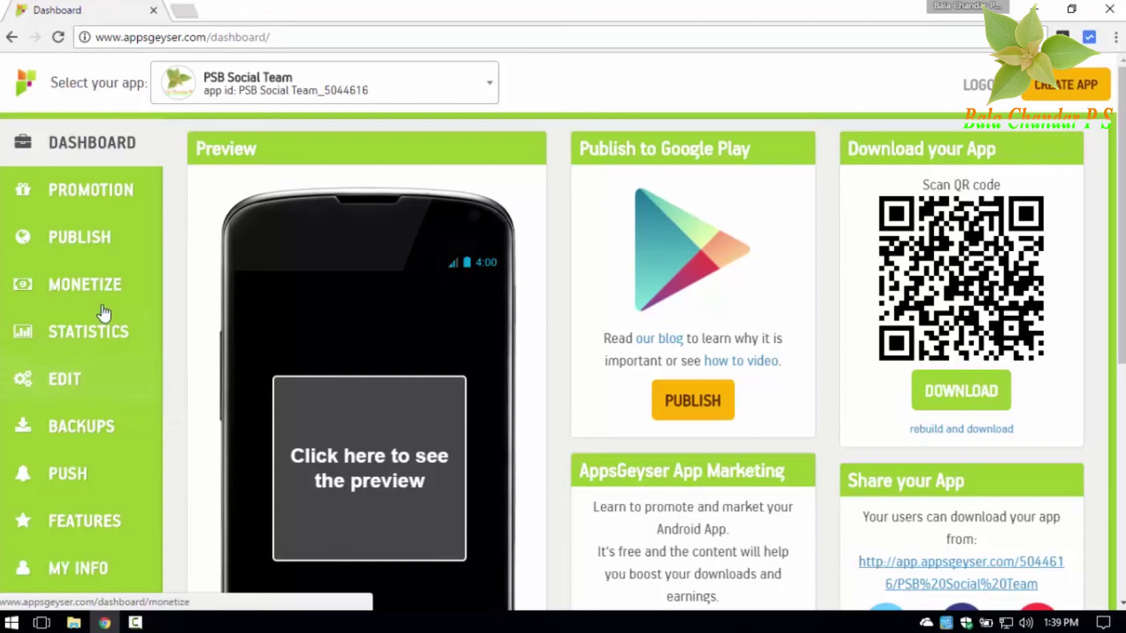
- Delete the PSB Social Team app from its Edit page and confirm with OK
{"action": "left_click", "coordinate": [69, 382]}
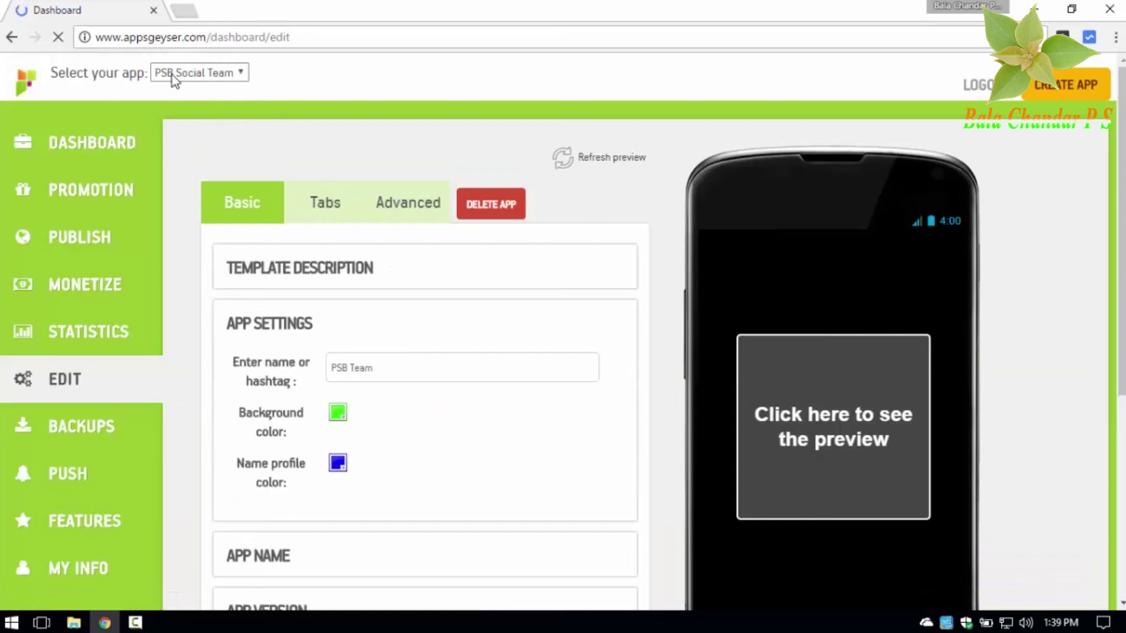
{"action": "left_click", "coordinate": [271, 104]}
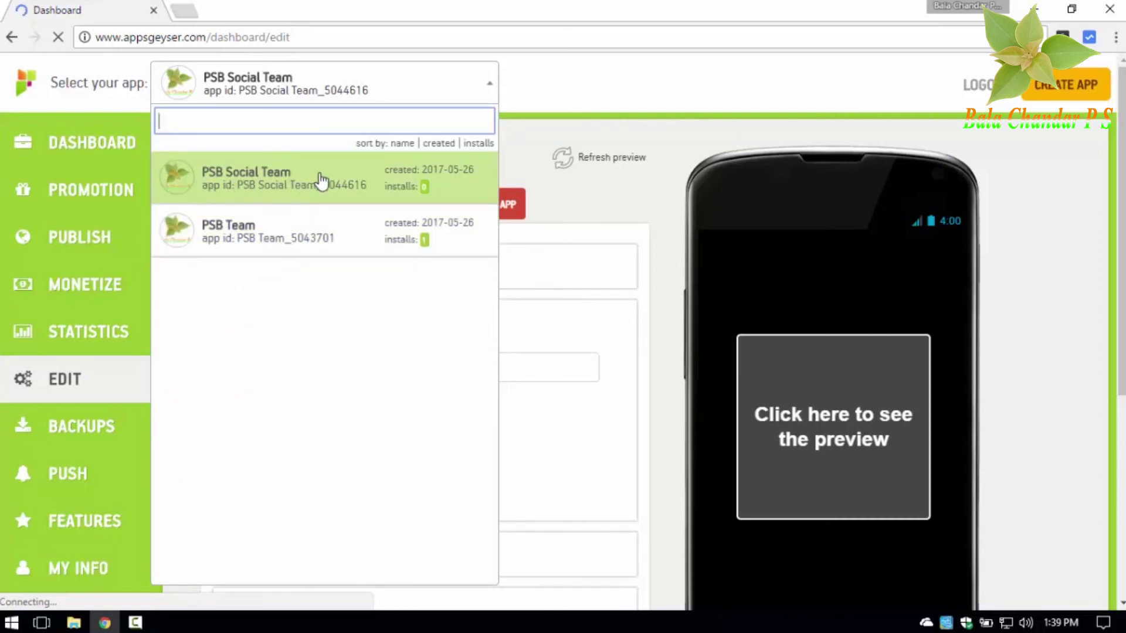
{"action": "left_click", "coordinate": [584, 88]}
{"action": "left_click", "coordinate": [490, 218]}
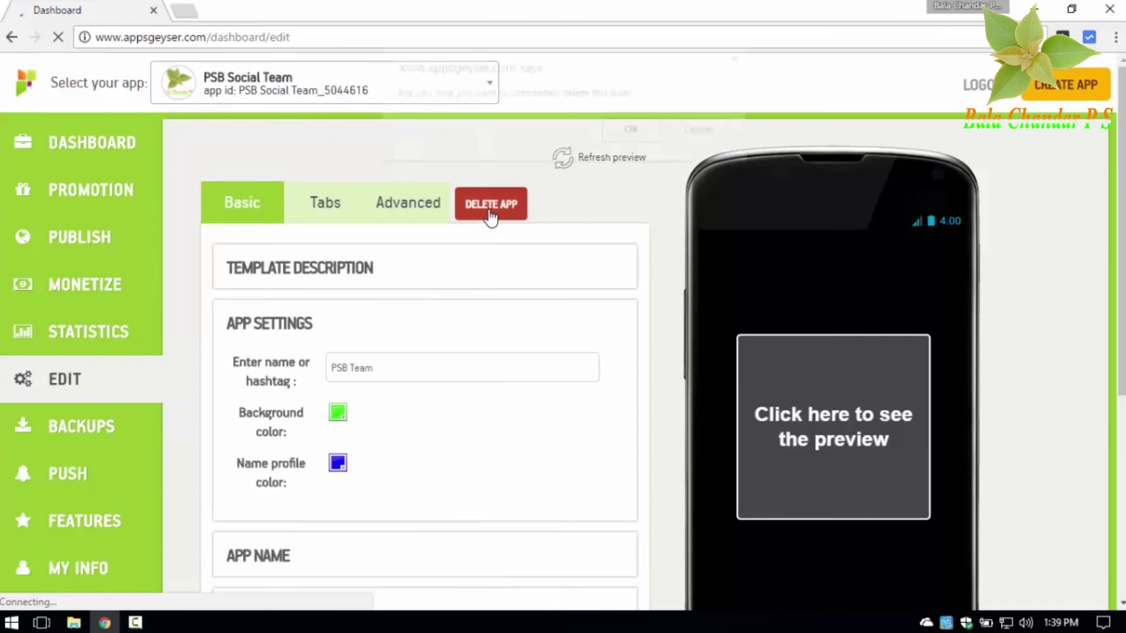
{"action": "left_click", "coordinate": [631, 134]}
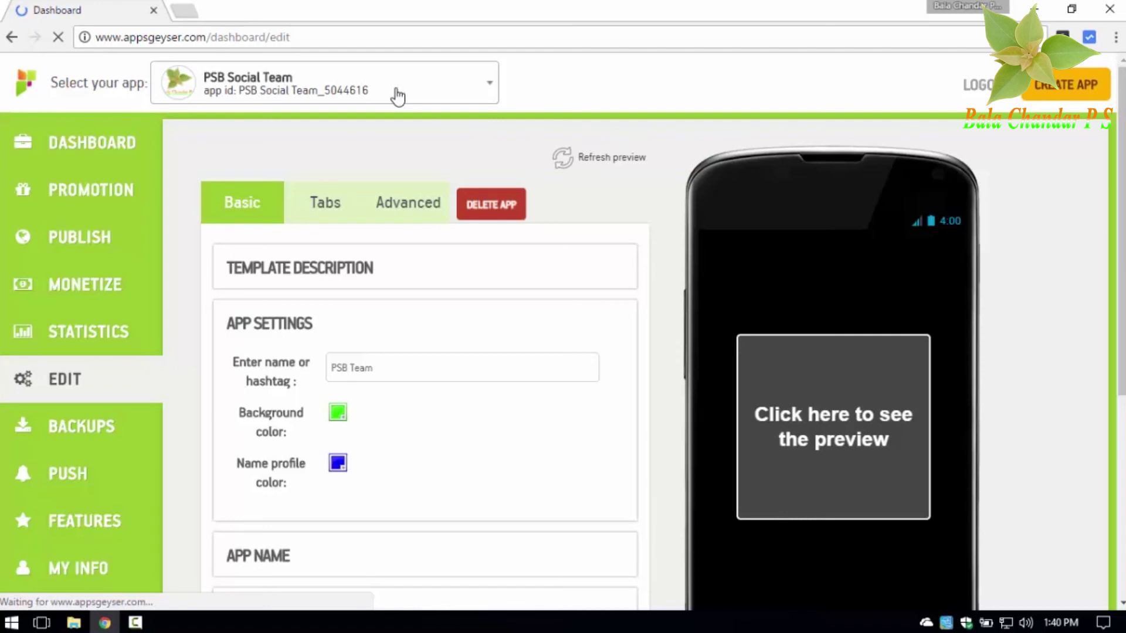
- Switch to PSB Team, load its YouTube feed preview and menu, then list its tabs
{"action": "left_click", "coordinate": [397, 94]}
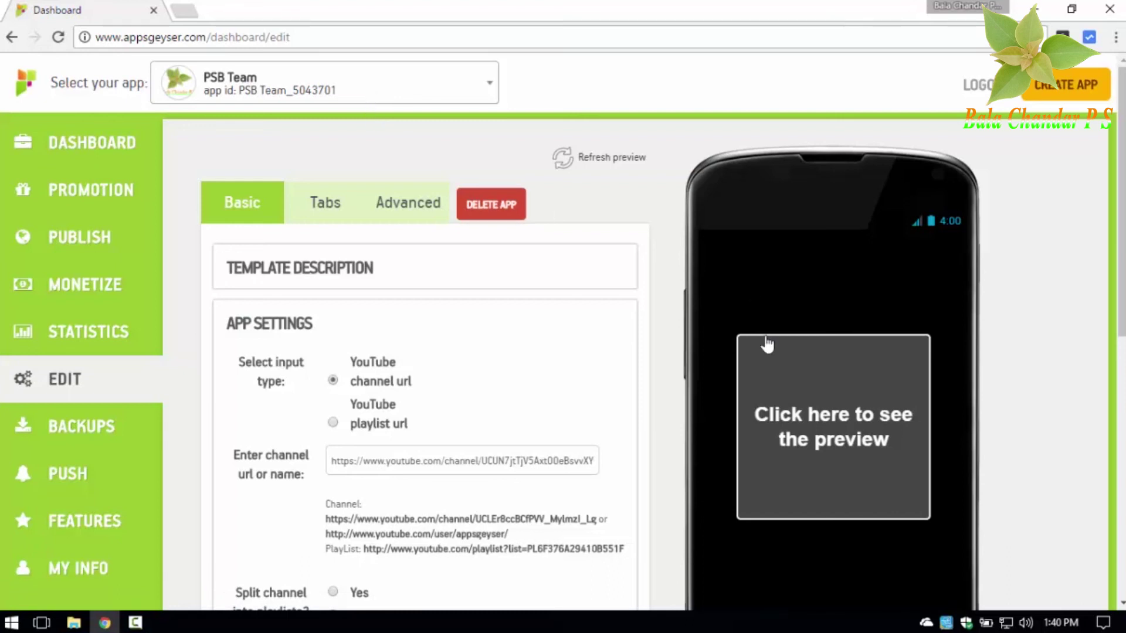
{"action": "left_click", "coordinate": [849, 478]}
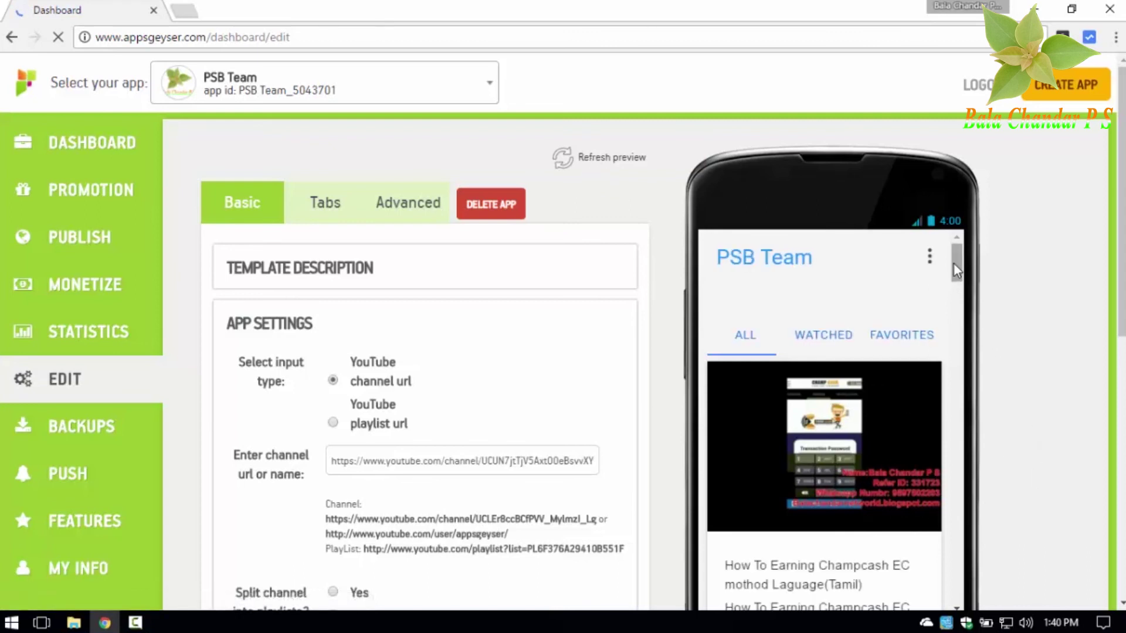
{"action": "scroll", "coordinate": [957, 271], "scroll_direction": "down", "scroll_amount": 5}
{"action": "scroll", "coordinate": [957, 270], "scroll_direction": "down", "scroll_amount": 2}
{"action": "scroll", "coordinate": [957, 266], "scroll_direction": "up", "scroll_amount": 7}
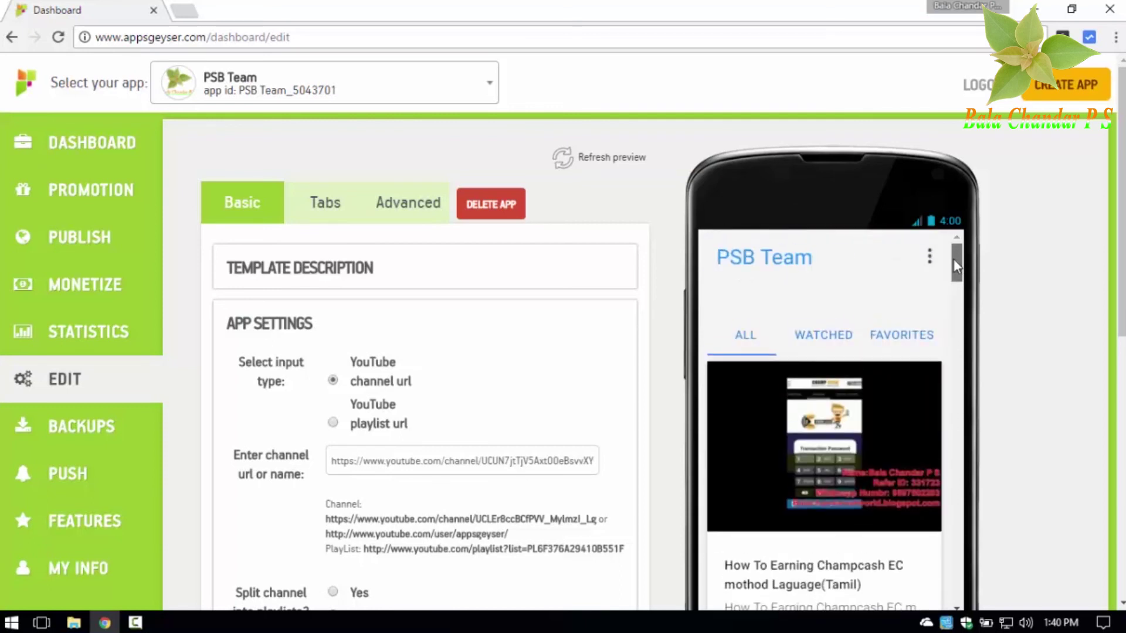
{"action": "left_click", "coordinate": [928, 256]}
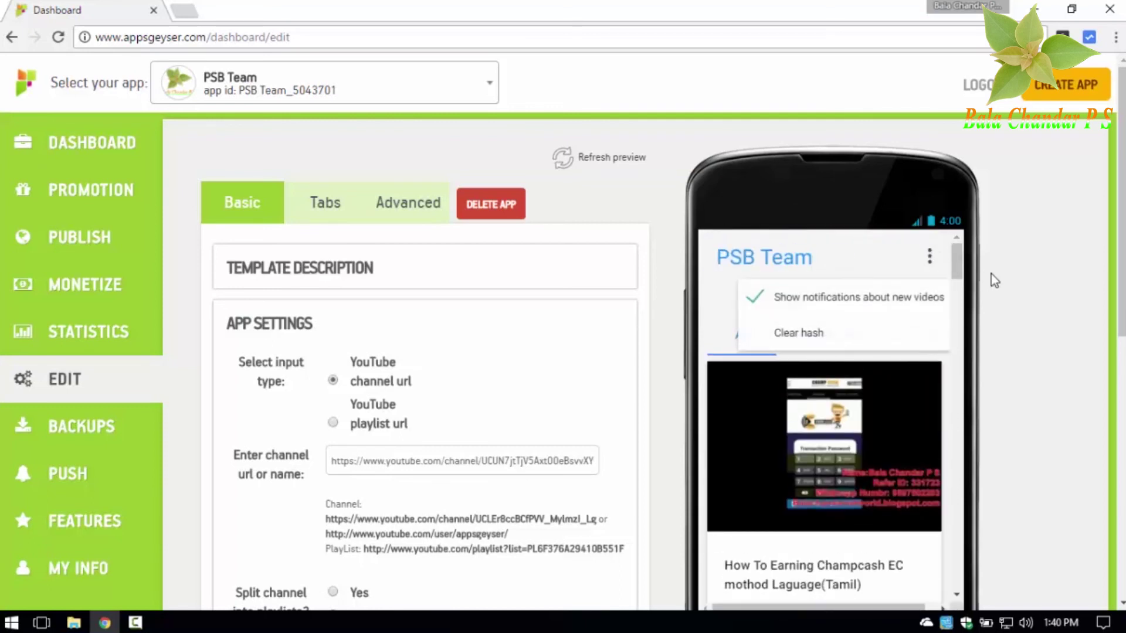
{"action": "left_click", "coordinate": [309, 214]}
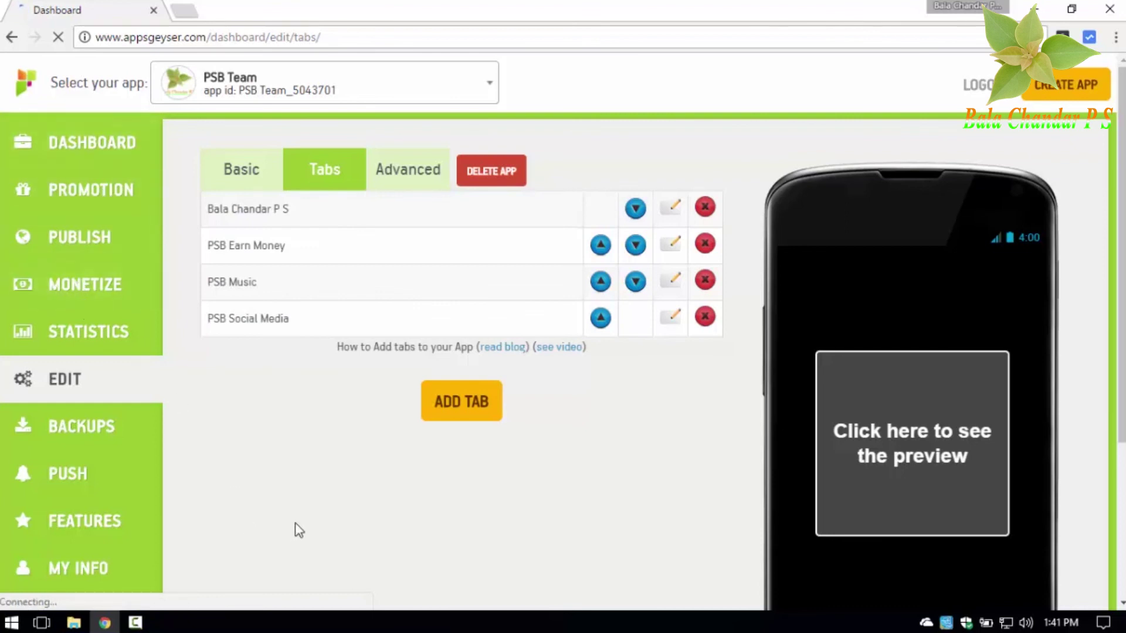
- Copy the PSB Team share link address from the dashboard's Share your App section
{"action": "left_click", "coordinate": [104, 141]}
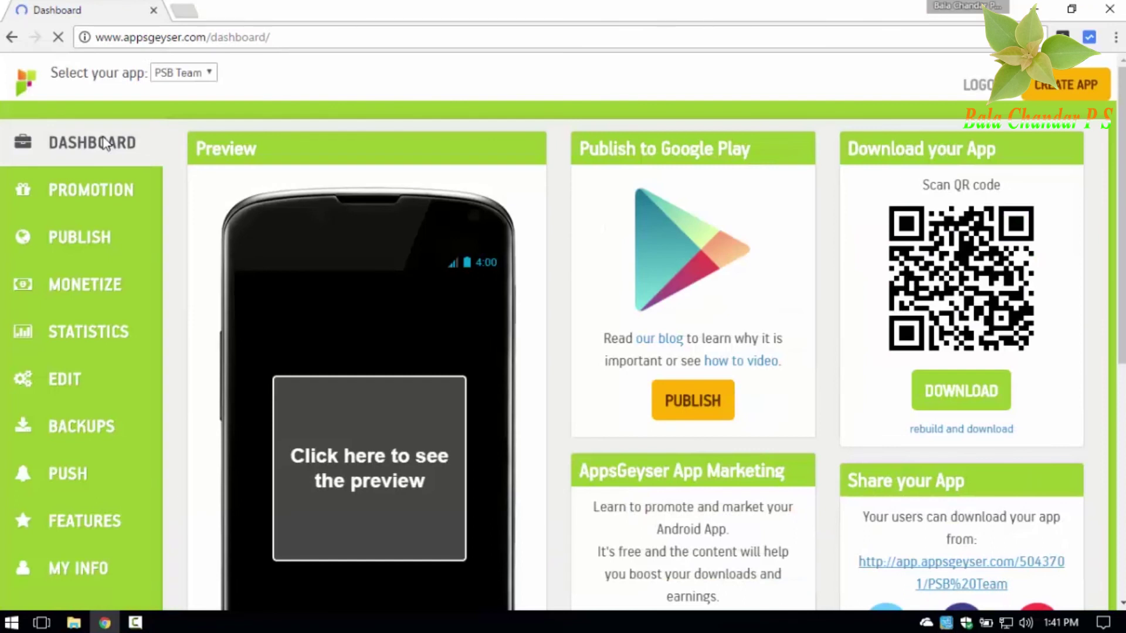
{"action": "scroll", "coordinate": [692, 403], "scroll_direction": "down", "scroll_amount": 3}
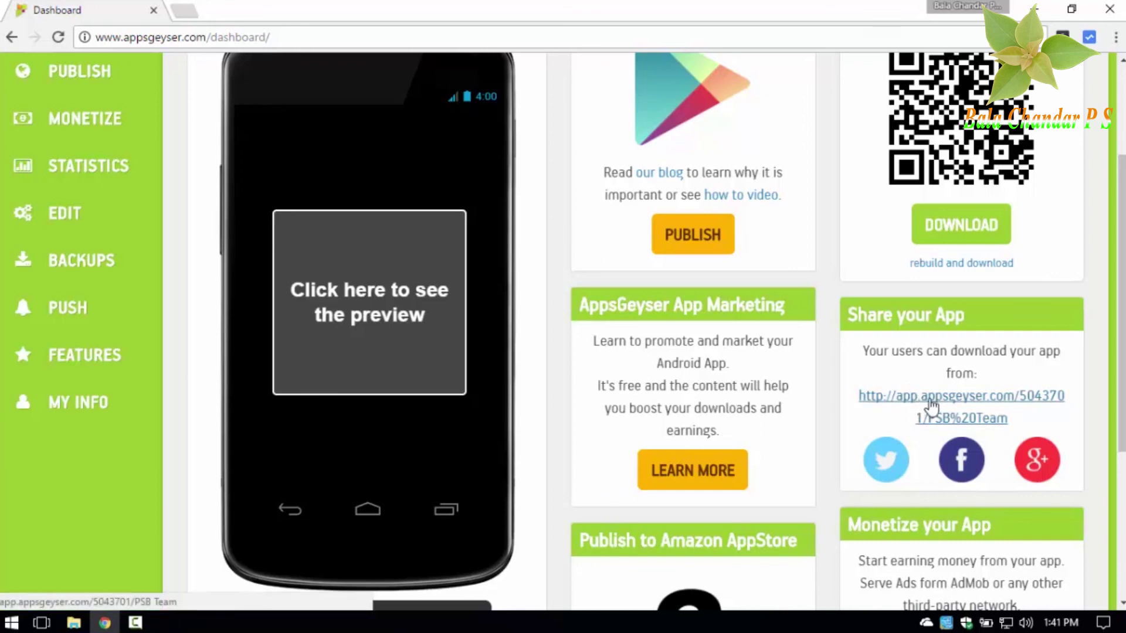
{"action": "right_click", "coordinate": [970, 421]}
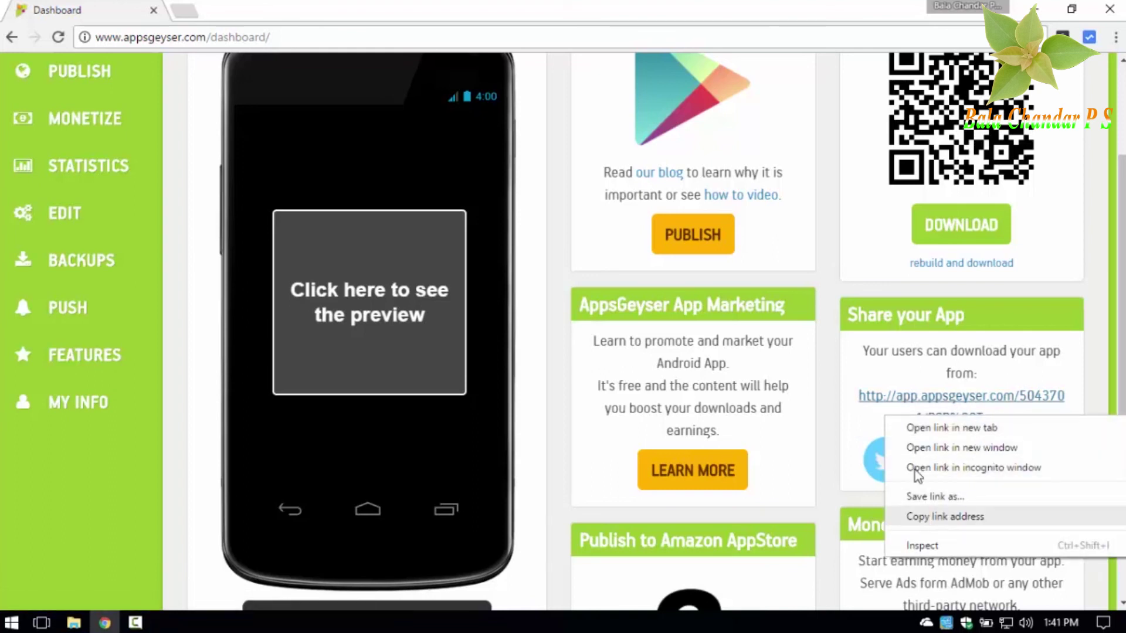
{"action": "left_click", "coordinate": [579, 245]}
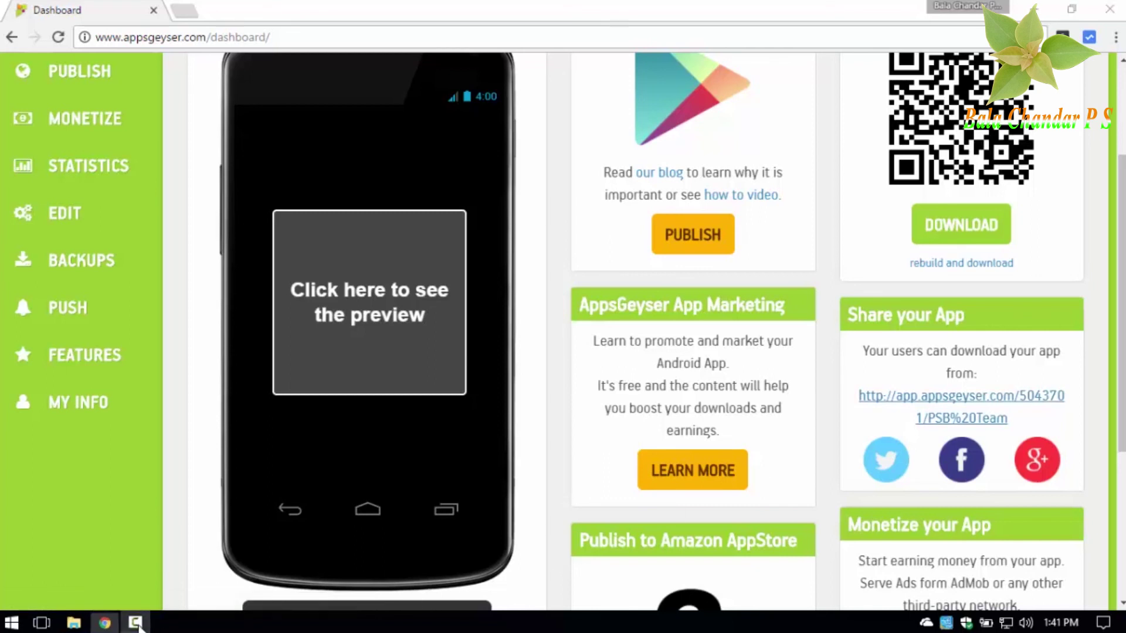
- Bring up the screen recorder's control window from its taskbar icon
{"action": "left_click", "coordinate": [139, 625]}
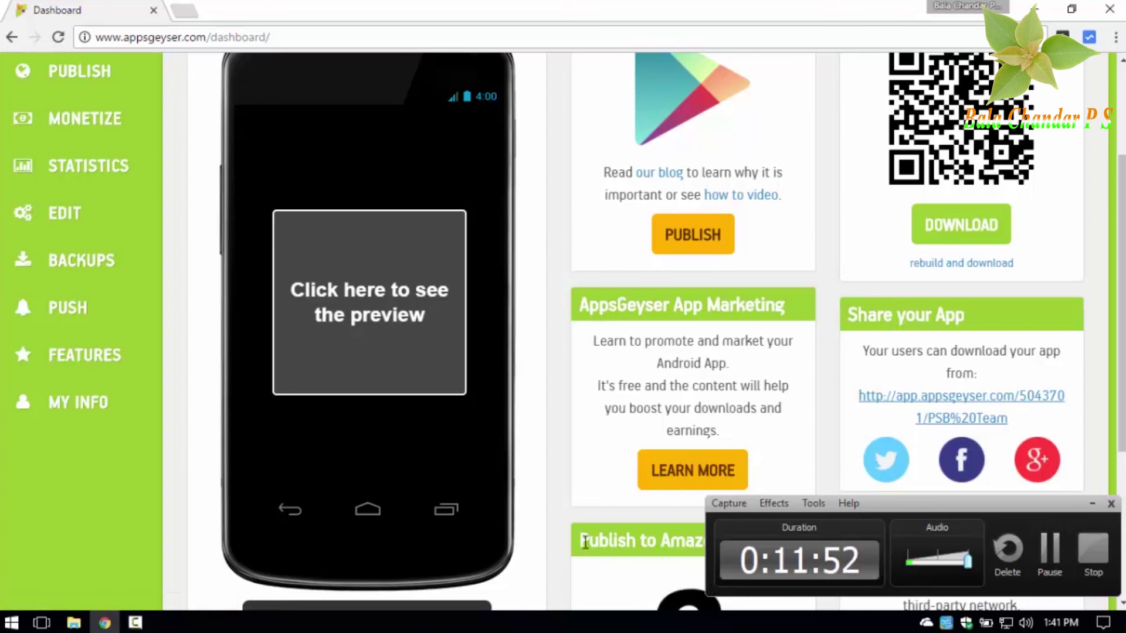
{"action": "left_click_drag", "start_coordinate": [580, 542], "coordinate": [642, 540]}
{"action": "left_click", "coordinate": [656, 539]}
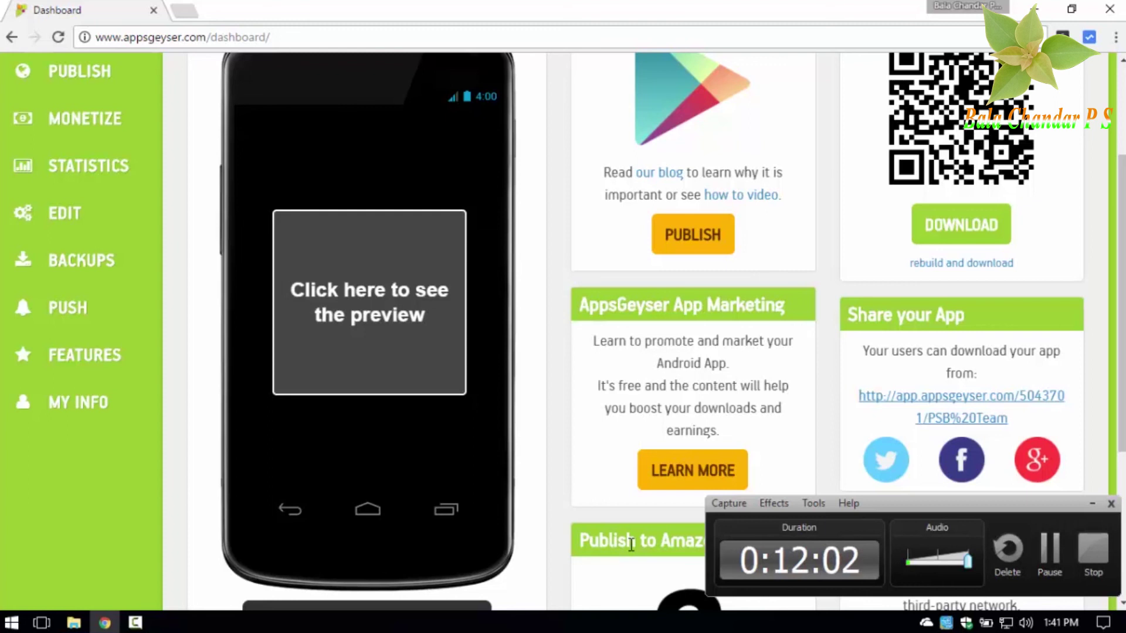
{"action": "left_click_drag", "start_coordinate": [631, 544], "coordinate": [578, 542]}
{"action": "left_click", "coordinate": [599, 558]}
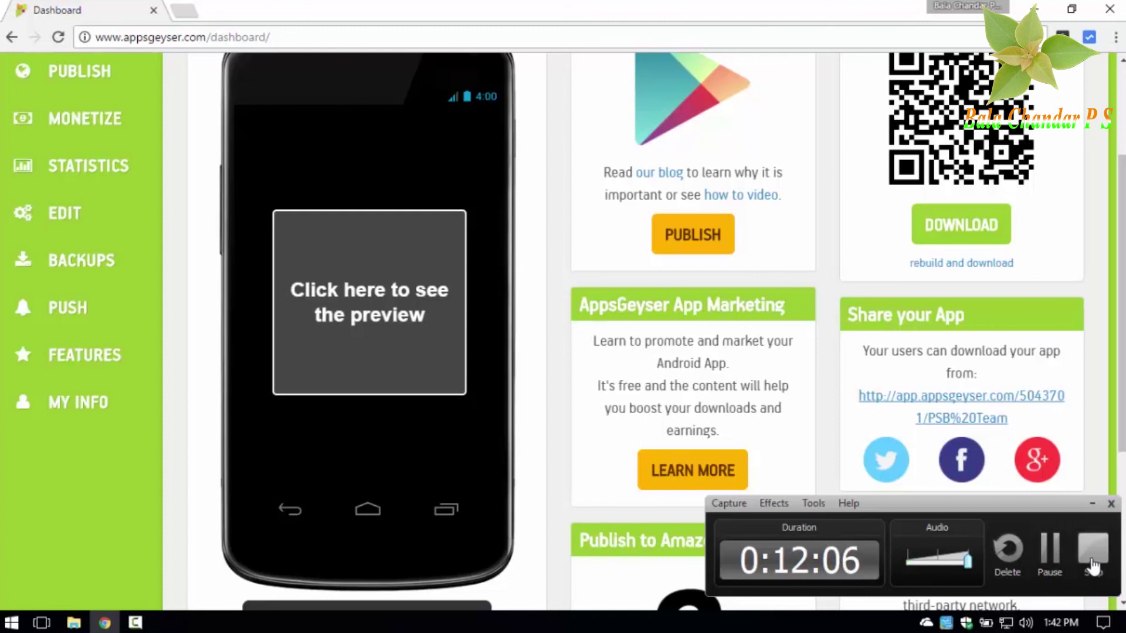